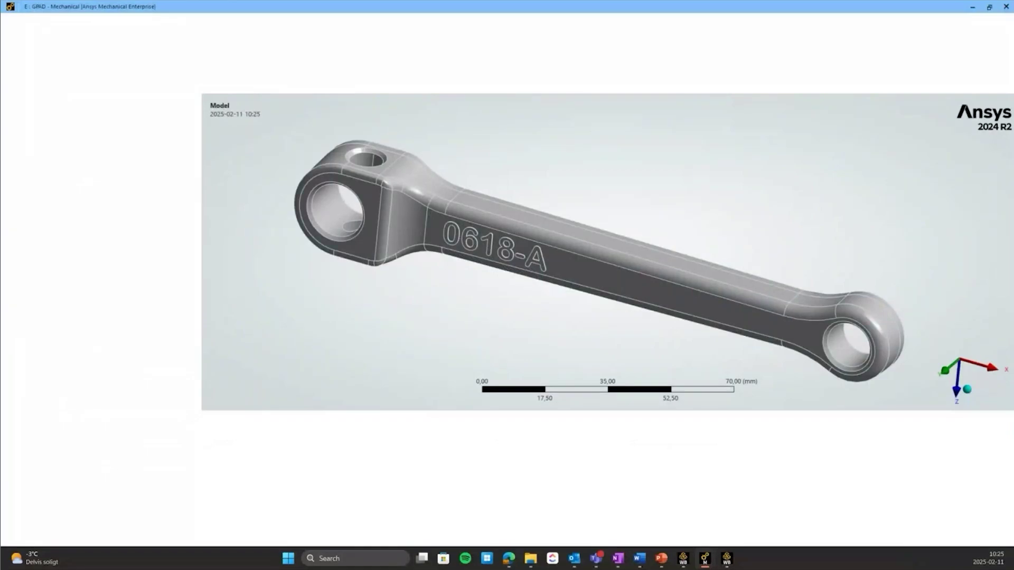
Generate the crank's mesh with linear element order and the default element size.
{"action": "scroll", "coordinate": [608, 246], "scroll_direction": "down", "scroll_amount": 1}
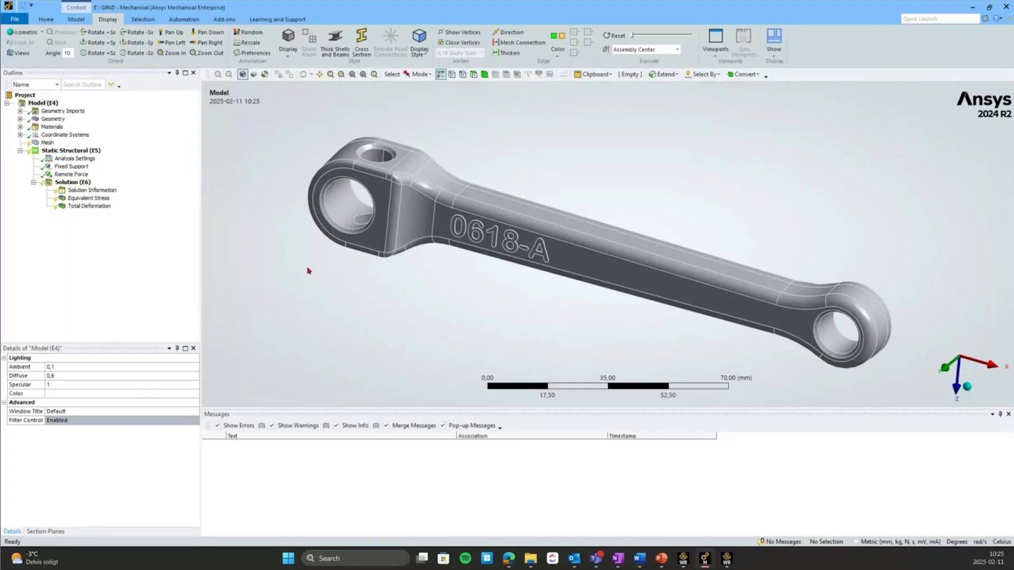
{"action": "left_click", "coordinate": [48, 142]}
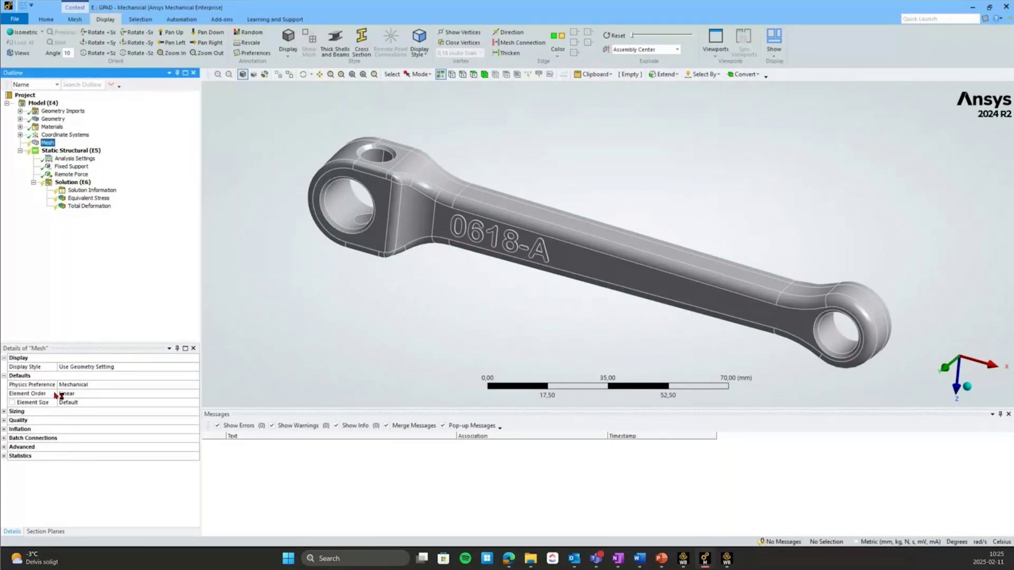
{"action": "left_click", "coordinate": [87, 394]}
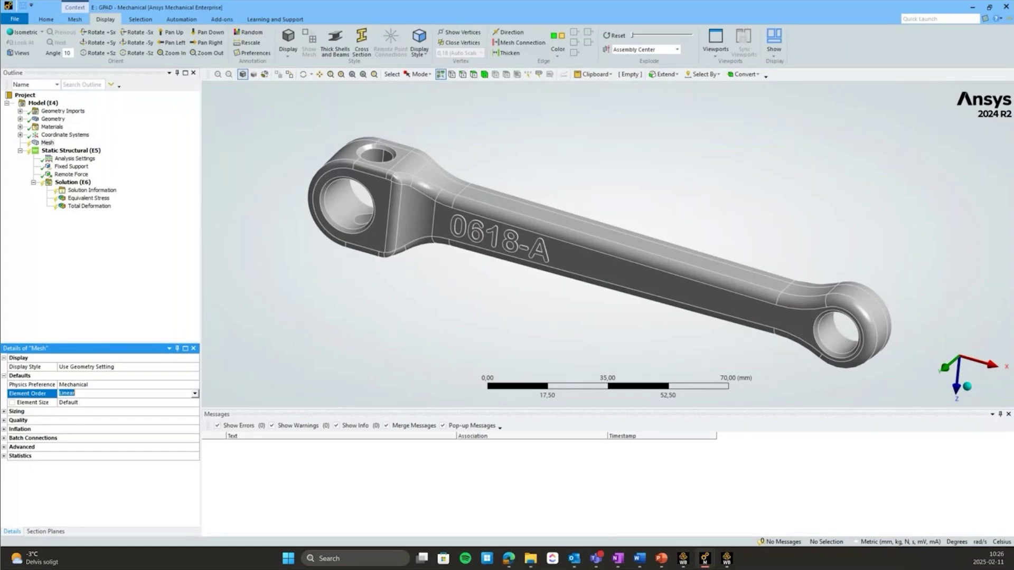
{"action": "right_click", "coordinate": [48, 143]}
{"action": "left_click", "coordinate": [79, 169]}
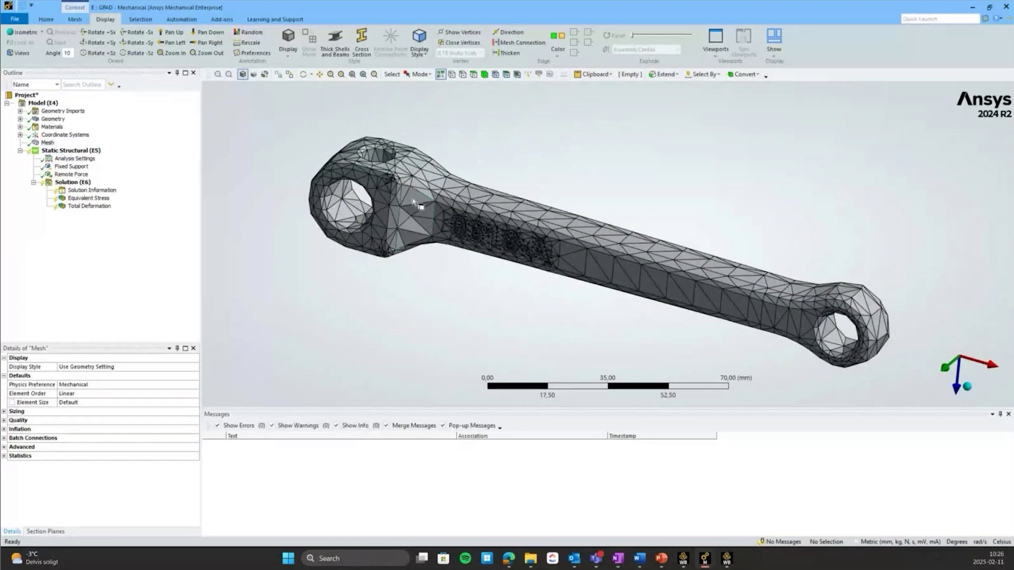
Examine the mesh around the end holes, along the arm and at the engraved 0618-A text.
{"action": "middle_click_drag", "start_coordinate": [397, 193], "coordinate": [454, 181]}
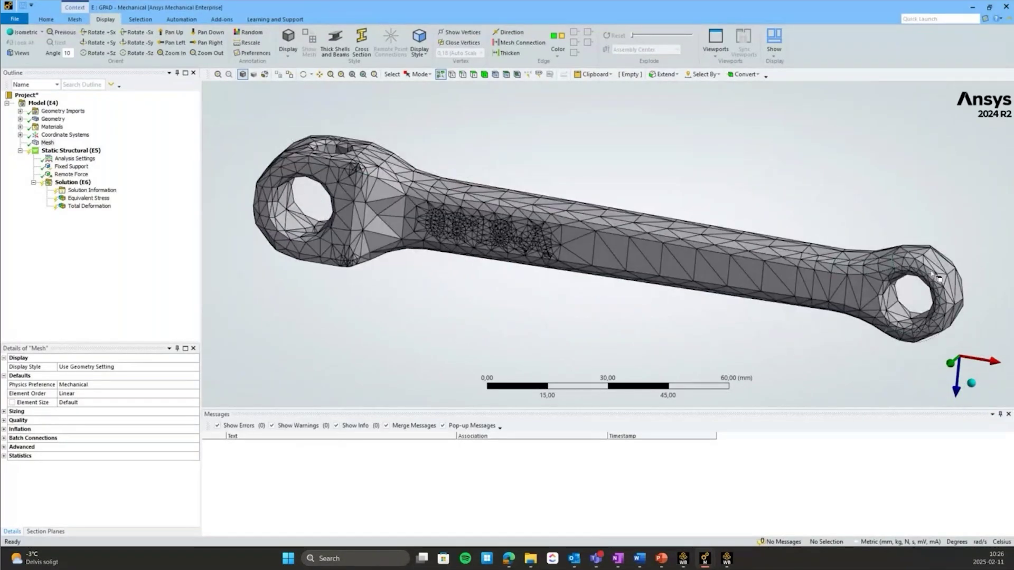
{"action": "middle_click_drag", "start_coordinate": [939, 278], "coordinate": [729, 233]}
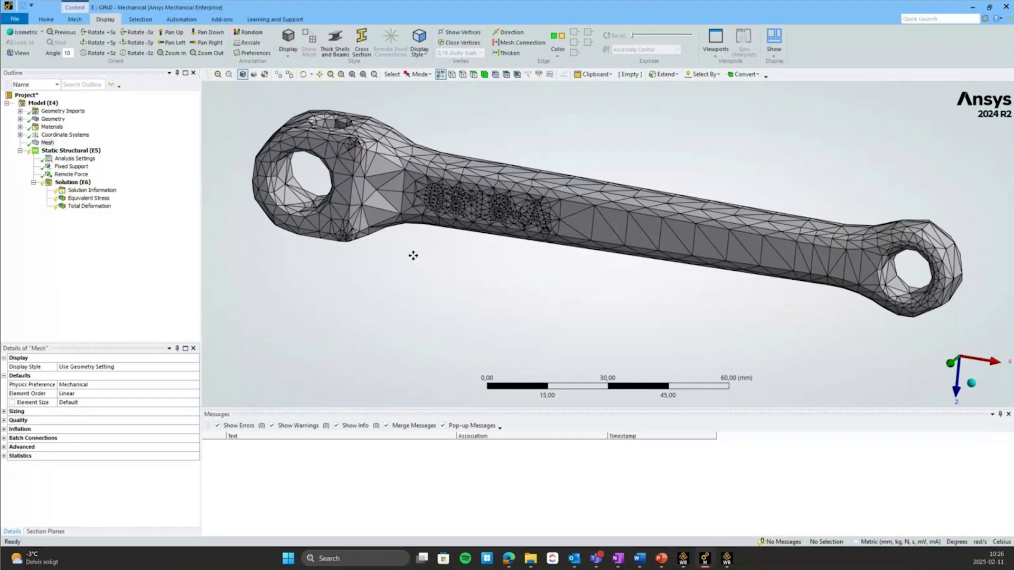
{"action": "middle_click_drag", "start_coordinate": [414, 254], "coordinate": [458, 272]}
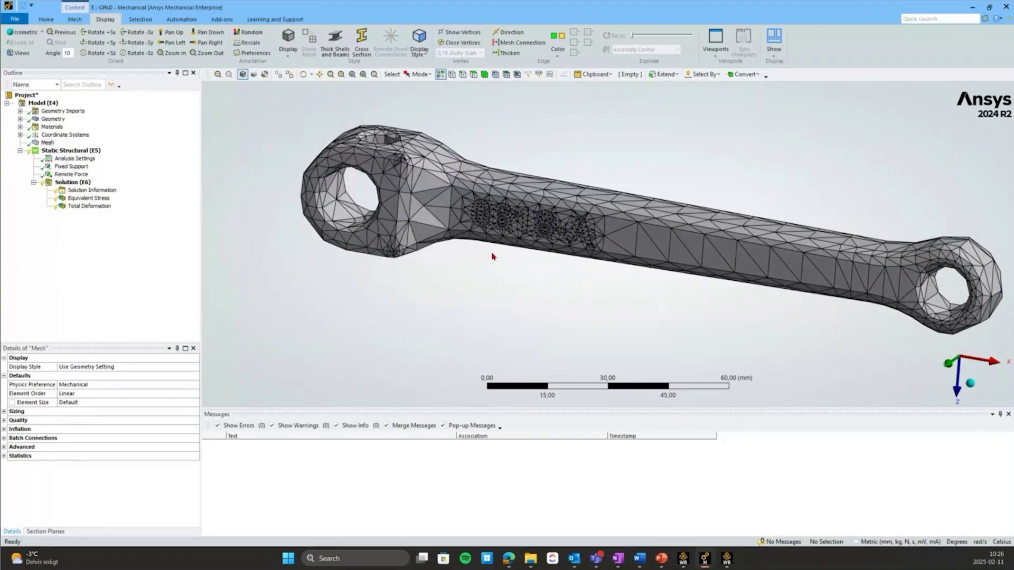
{"action": "scroll", "coordinate": [642, 219], "scroll_direction": "up", "scroll_amount": 3}
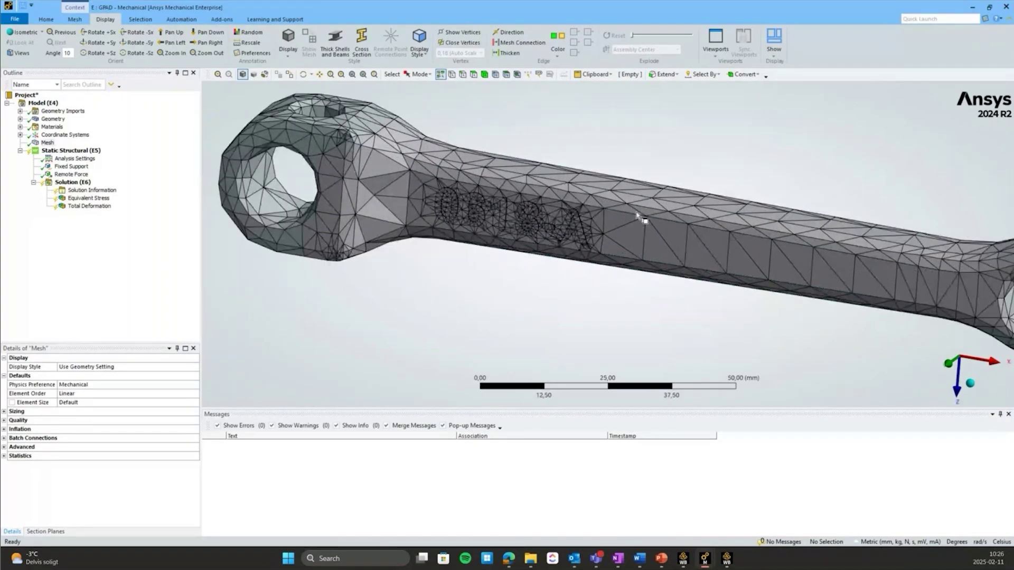
{"action": "scroll", "coordinate": [449, 188], "scroll_direction": "up", "scroll_amount": 1}
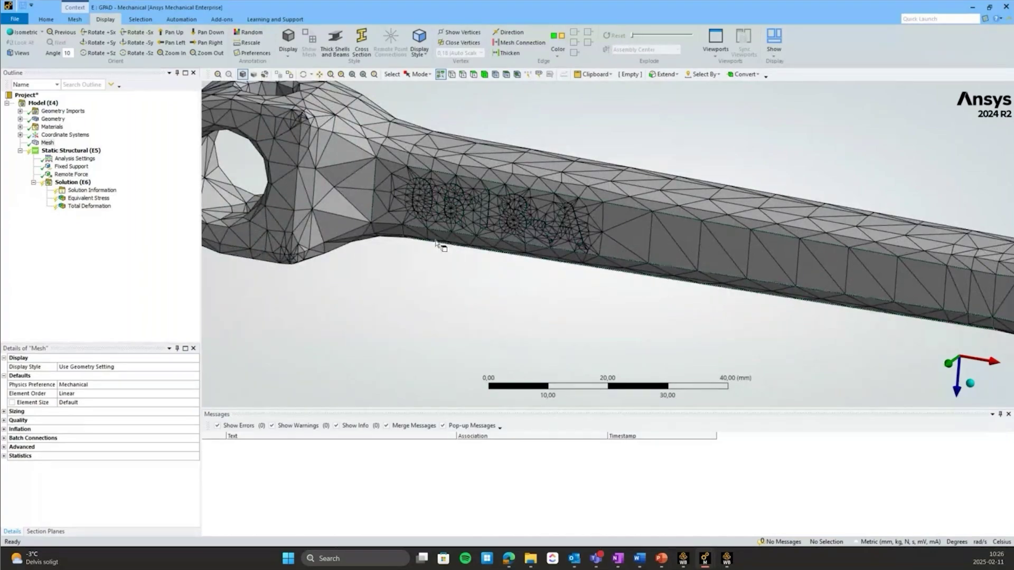
{"action": "middle_click_drag", "start_coordinate": [437, 244], "coordinate": [478, 205]}
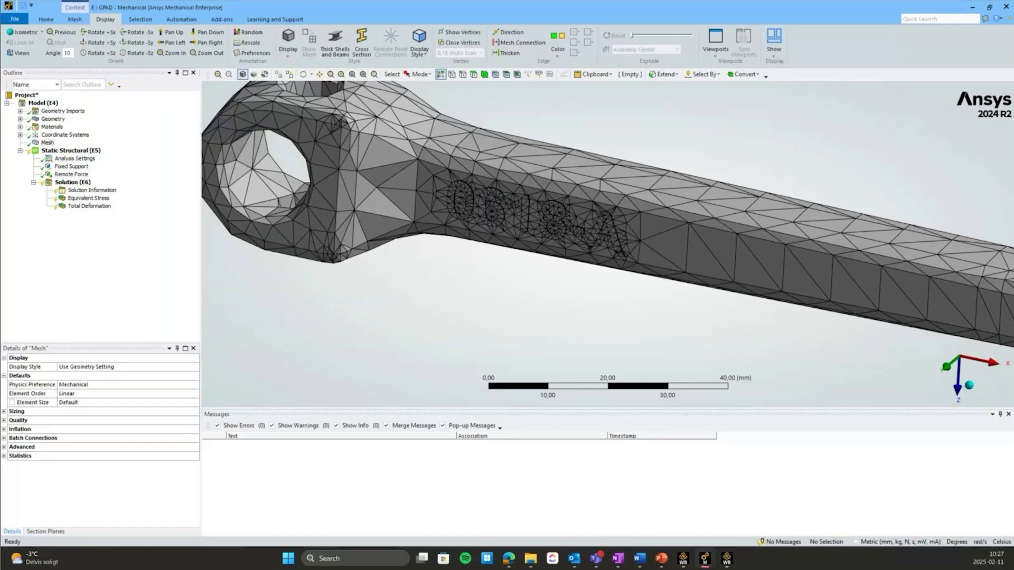
{"action": "scroll", "coordinate": [520, 256], "scroll_direction": "down", "scroll_amount": 1}
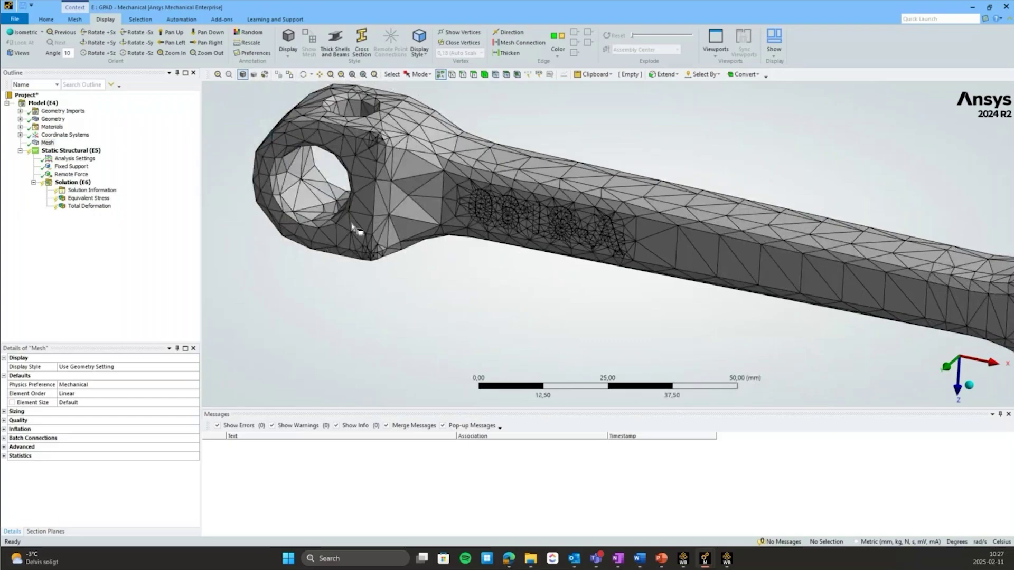
Insert a Feature Suppress mesh control and scope it to the crank body with automatic source selection.
{"action": "right_click", "coordinate": [46, 144]}
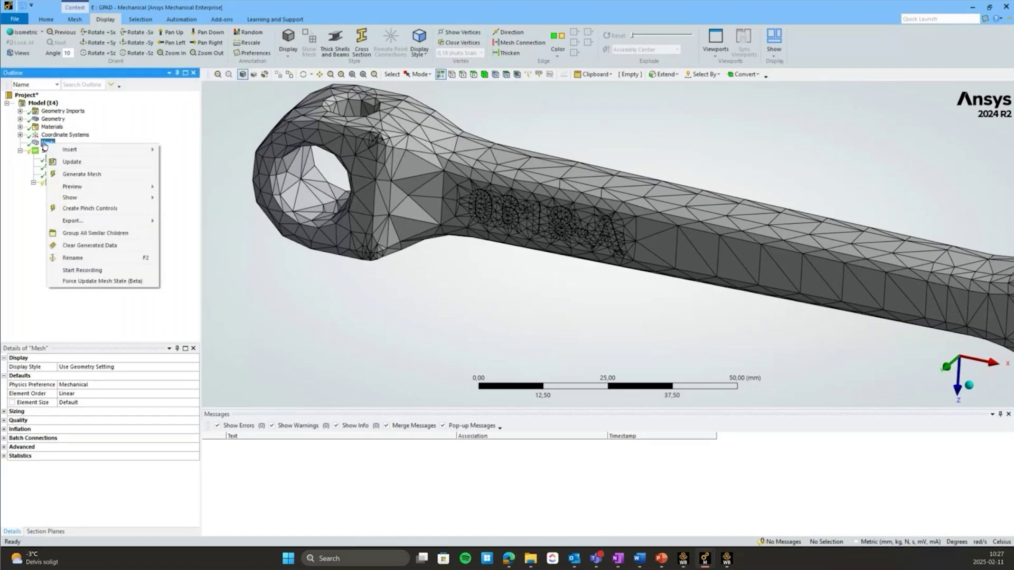
{"action": "mouse_move", "coordinate": [105, 149]}
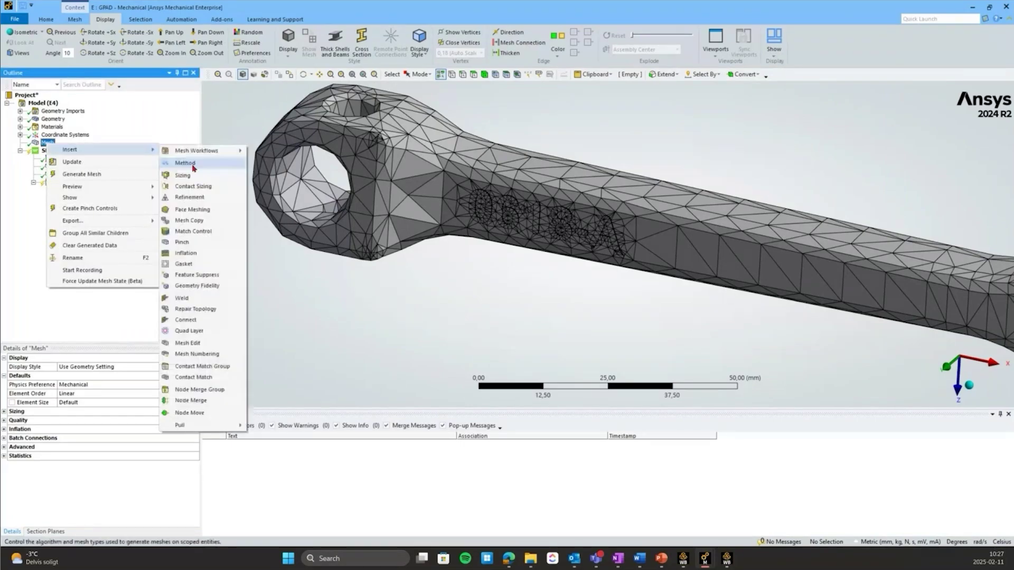
{"action": "left_click", "coordinate": [214, 276]}
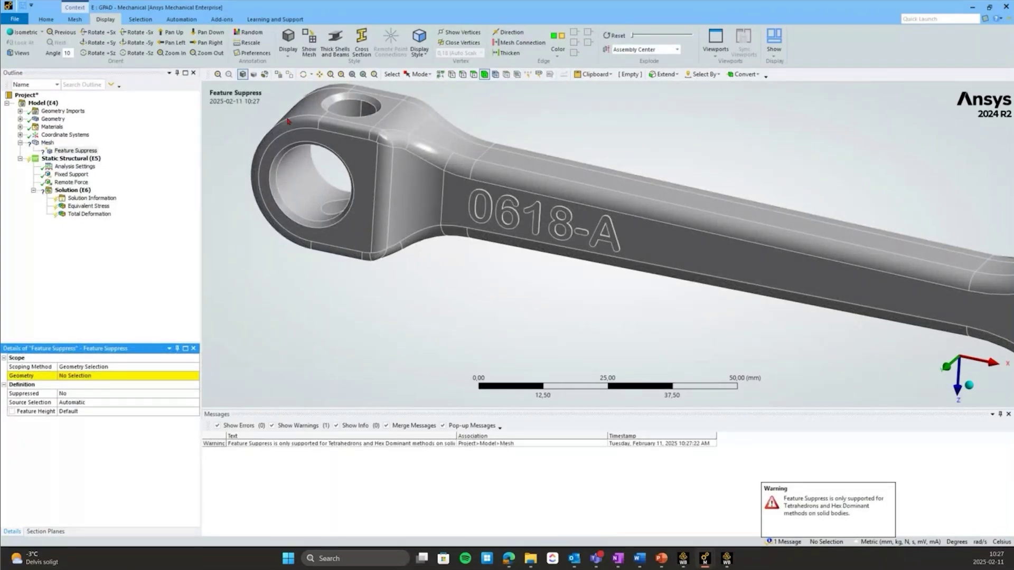
{"action": "left_click", "coordinate": [447, 177]}
{"action": "left_click", "coordinate": [95, 376]}
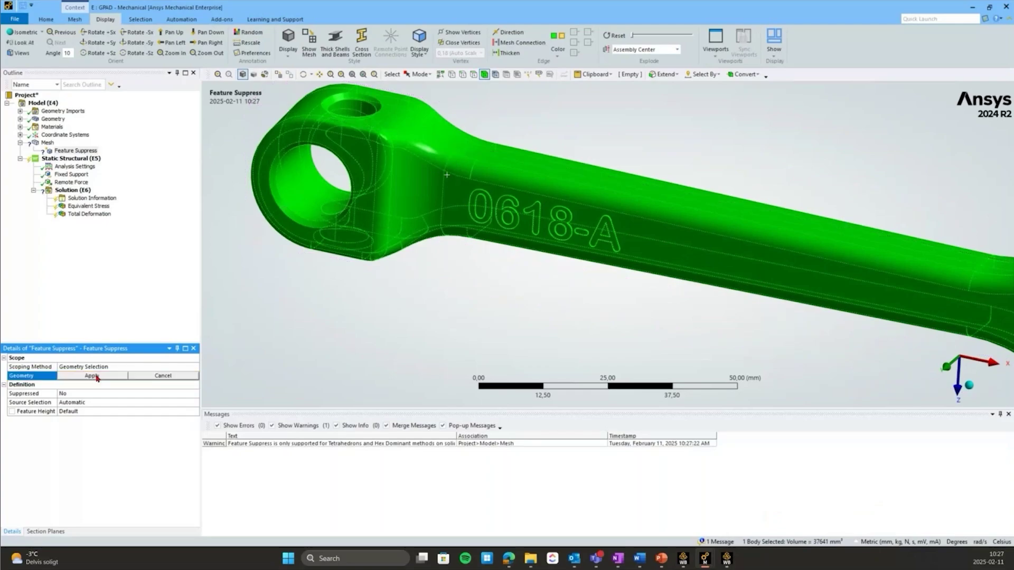
{"action": "left_click", "coordinate": [95, 378]}
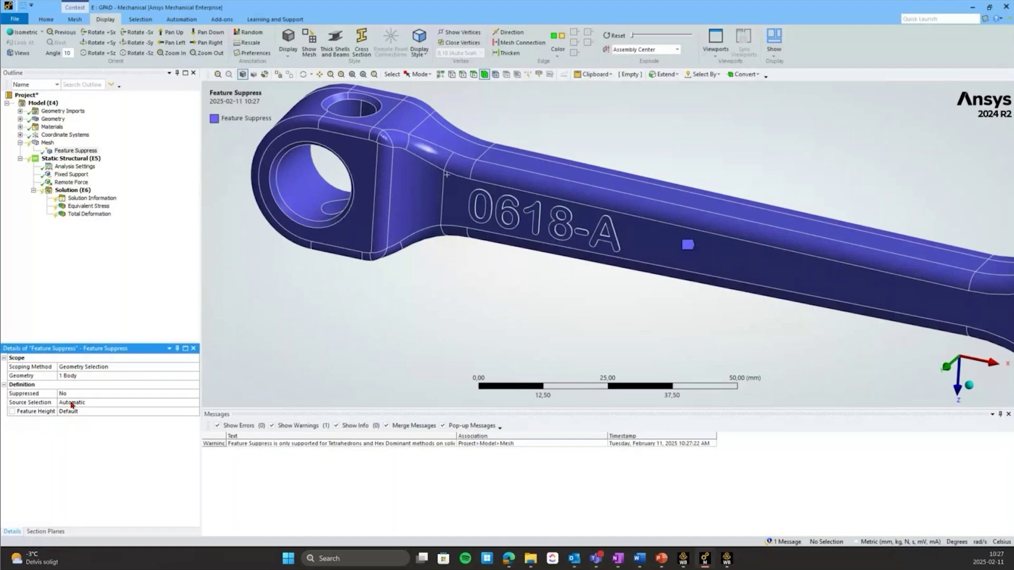
Regenerate the mesh with the feature suppression applied and inspect the arm where the engraved text was.
{"action": "scroll", "coordinate": [457, 296], "scroll_direction": "down", "scroll_amount": 1}
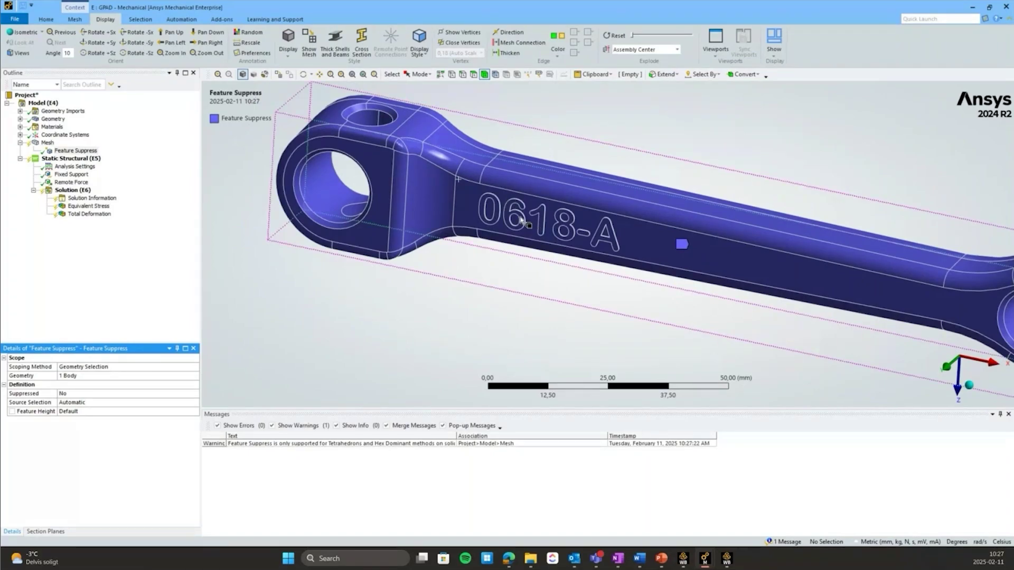
{"action": "left_click", "coordinate": [48, 143]}
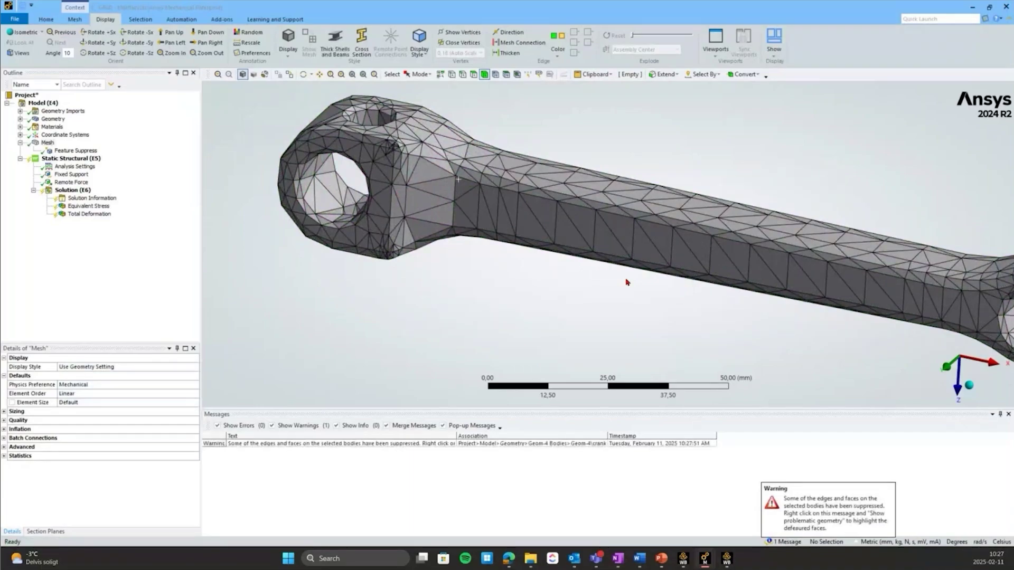
{"action": "scroll", "coordinate": [485, 202], "scroll_direction": "down", "scroll_amount": 1}
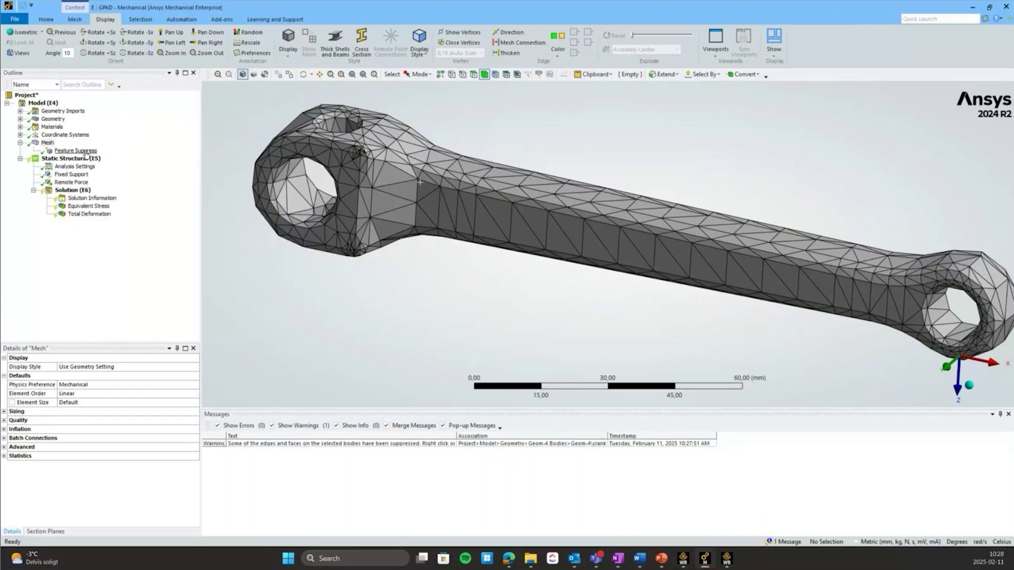
{"action": "scroll", "coordinate": [498, 253], "scroll_direction": "down", "scroll_amount": 1}
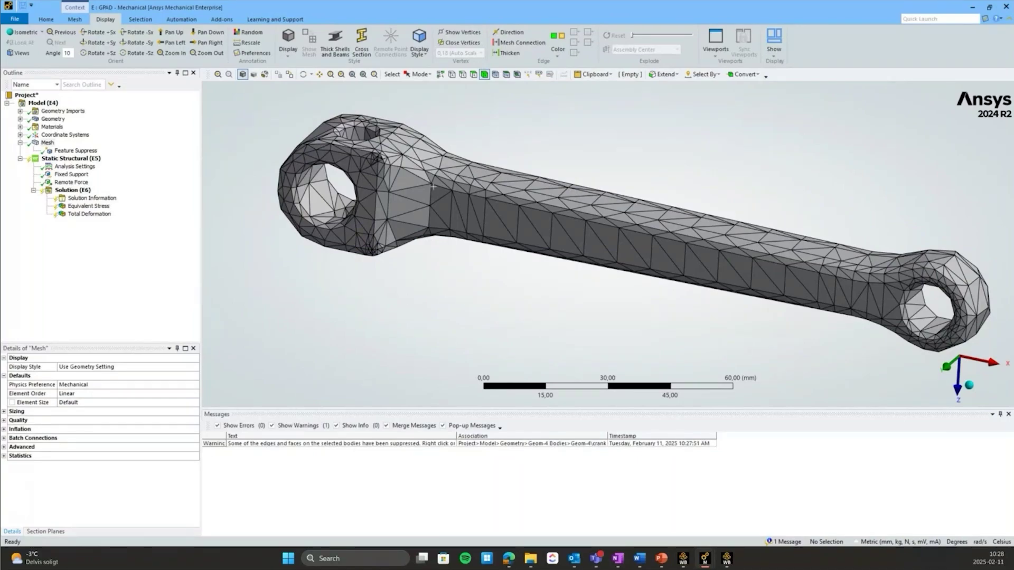
Add a Geometry Based Adaptivity object to the static structural analysis.
{"action": "right_click", "coordinate": [70, 159]}
{"action": "mouse_move", "coordinate": [71, 166]}
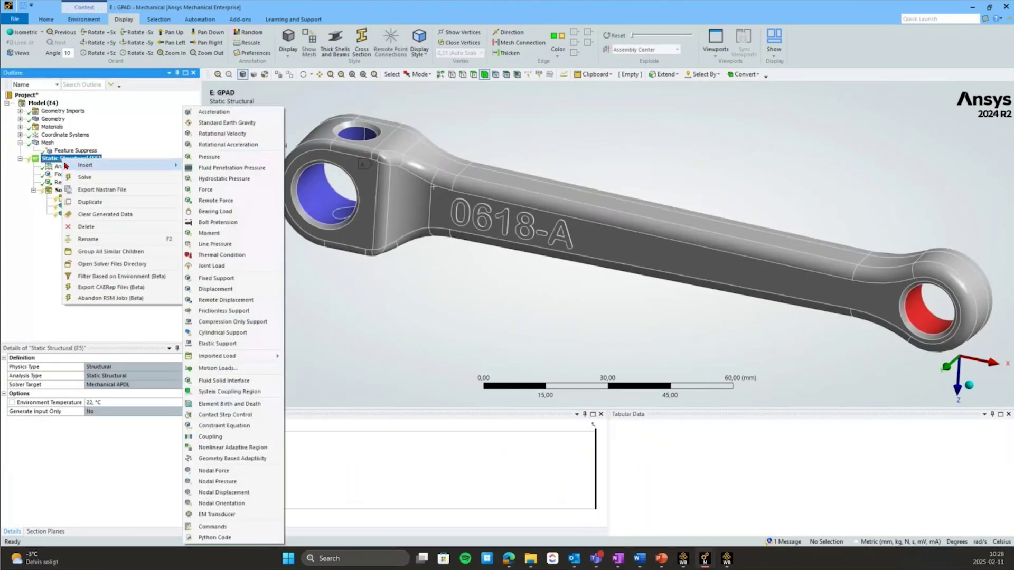
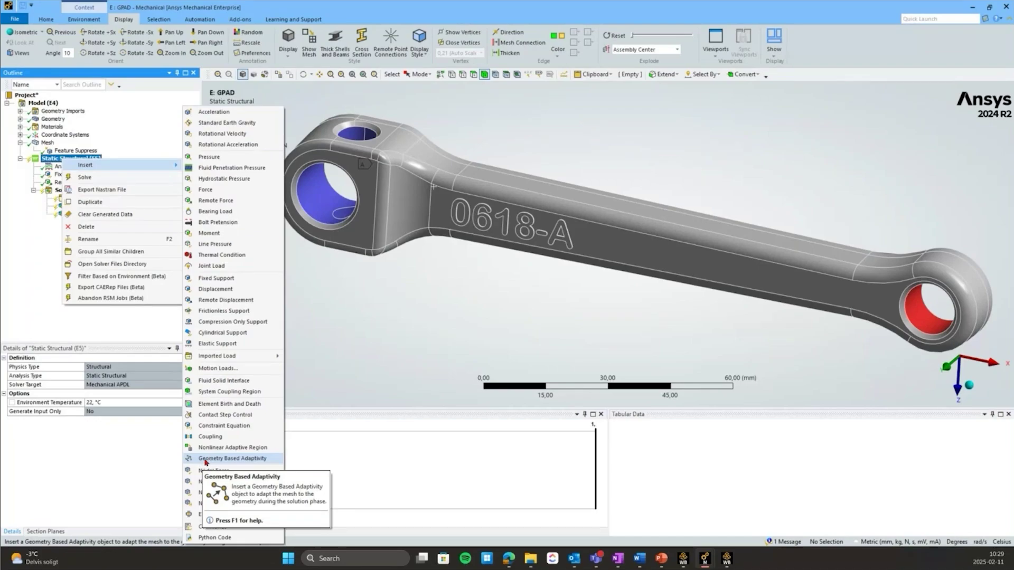
{"action": "left_click", "coordinate": [230, 459]}
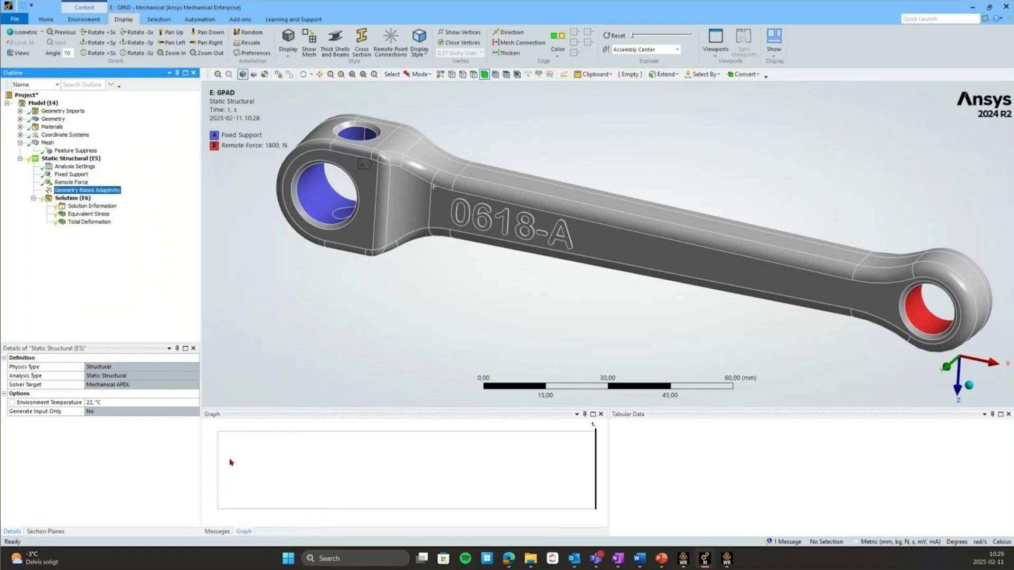
Check the Large Deflection option in the analysis settings and return to the Geometry Based Adaptivity object.
{"action": "left_click", "coordinate": [75, 167]}
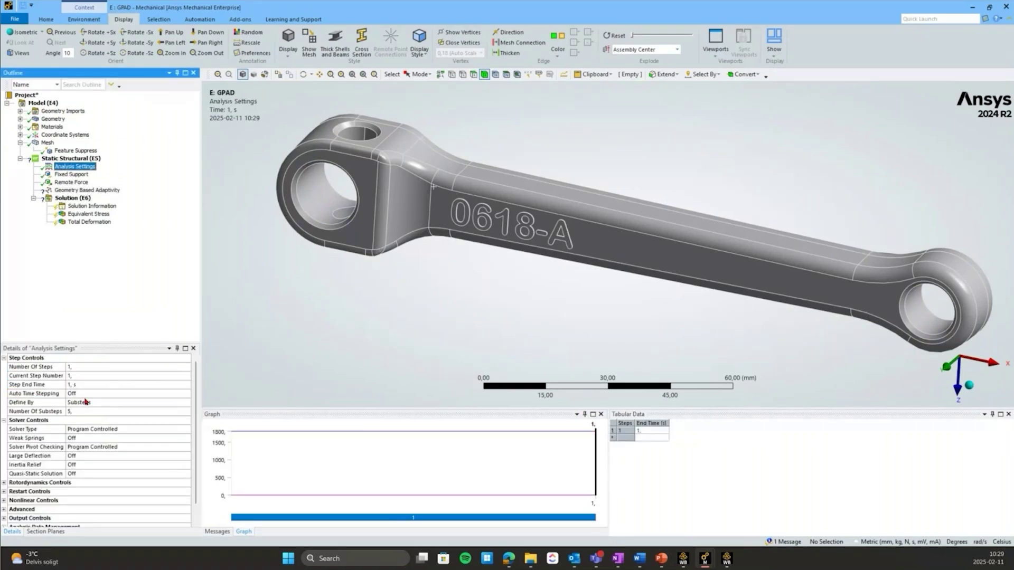
{"action": "left_click", "coordinate": [87, 456]}
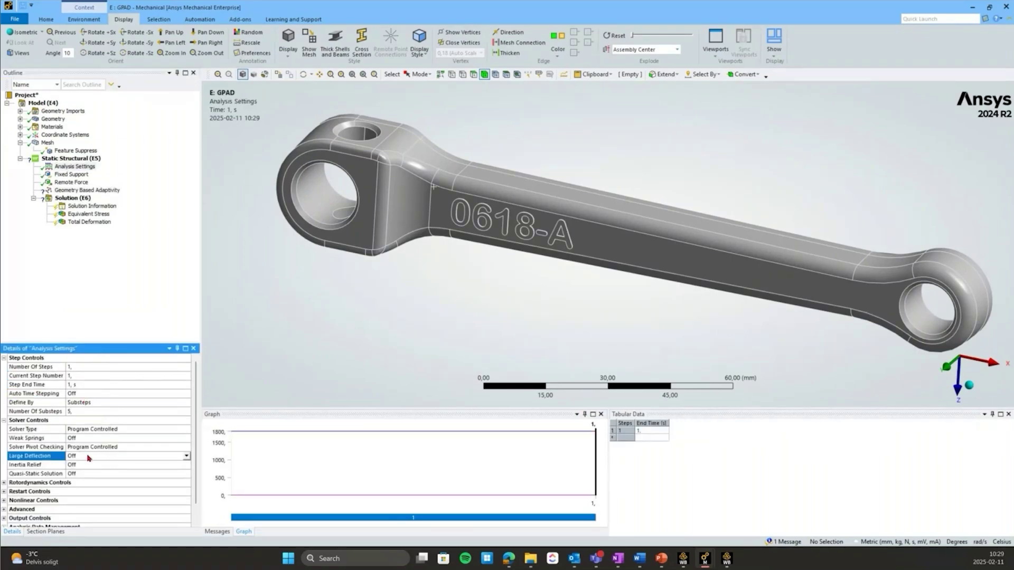
{"action": "left_click", "coordinate": [78, 191]}
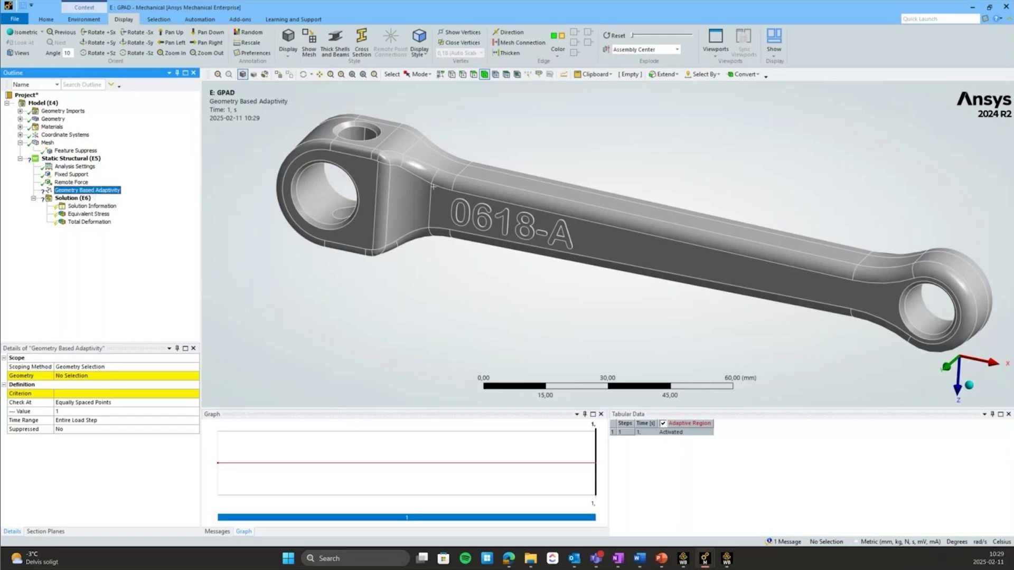
Scope the Geometry Based Adaptivity object to the entire crank body.
{"action": "left_click", "coordinate": [69, 193]}
{"action": "left_click", "coordinate": [69, 191]}
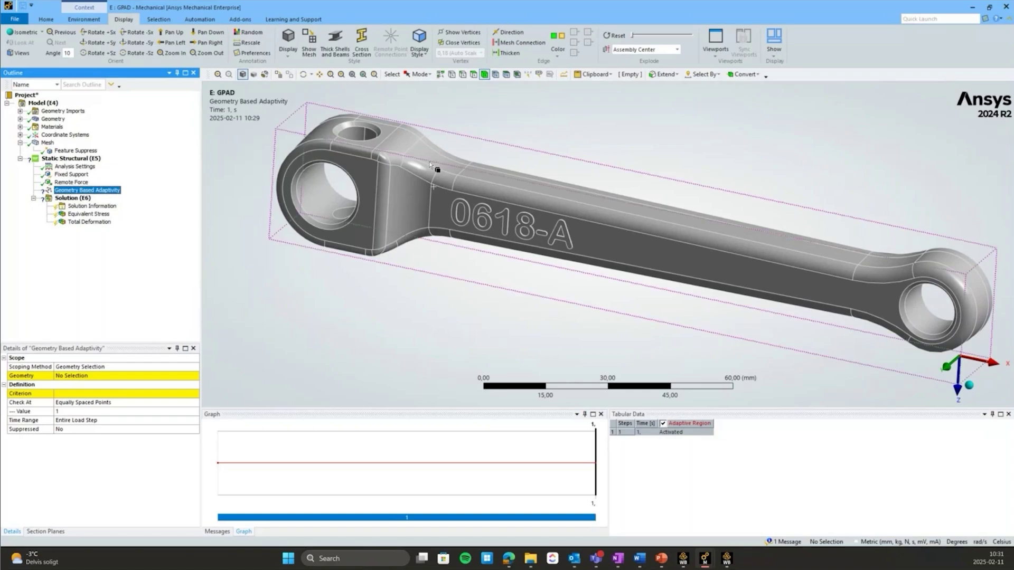
{"action": "left_click", "coordinate": [415, 180]}
{"action": "left_click", "coordinate": [415, 180]}
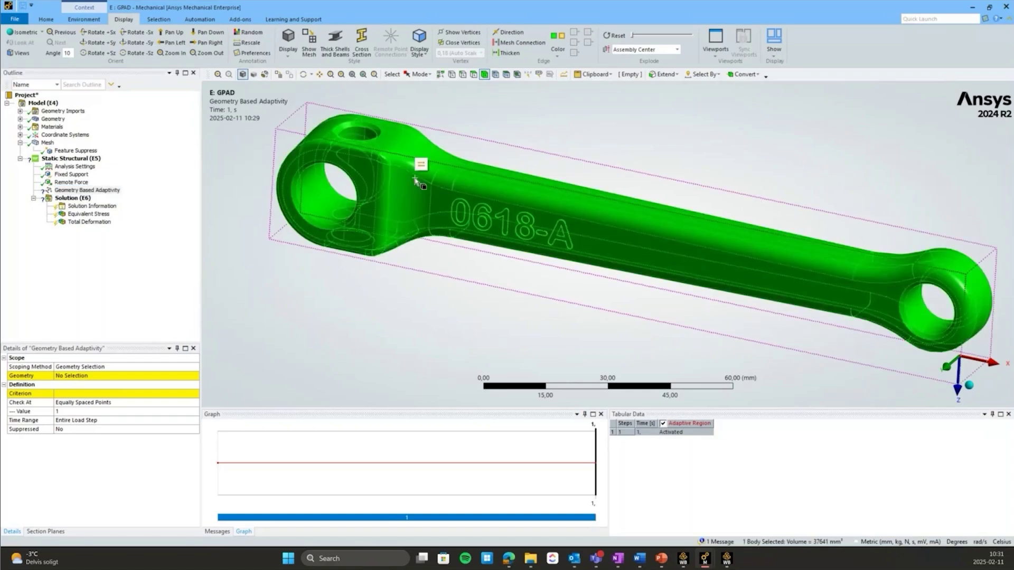
{"action": "left_click", "coordinate": [421, 164]}
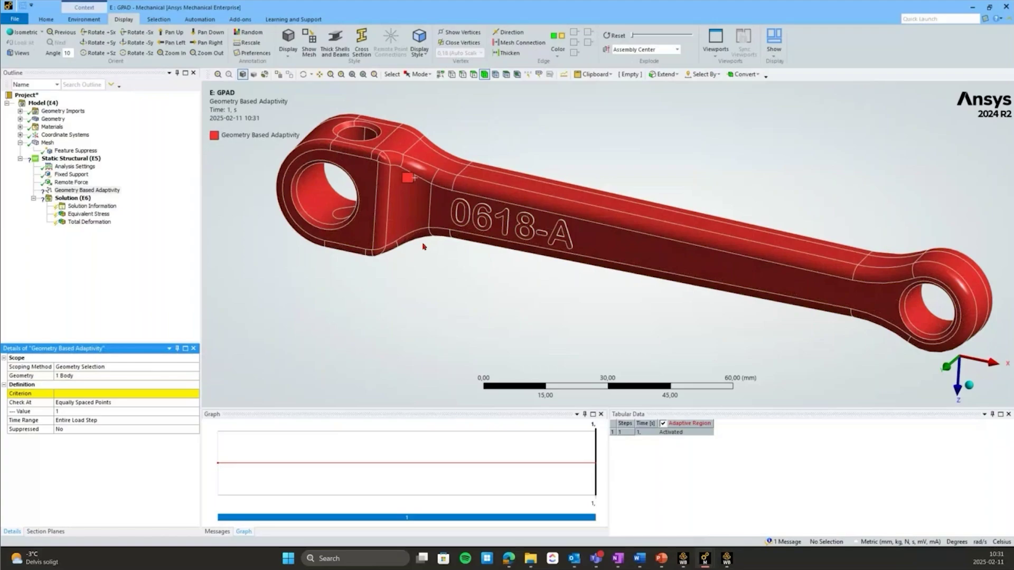
Set the adaptivity criterion to Energy with an energy coefficient of 2.
{"action": "left_click", "coordinate": [45, 397]}
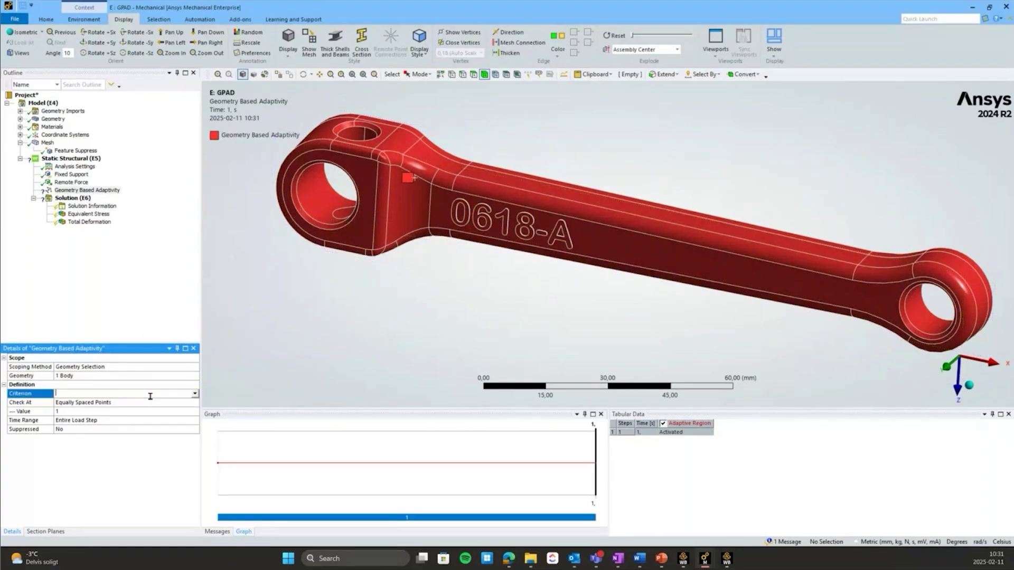
{"action": "left_click", "coordinate": [193, 396]}
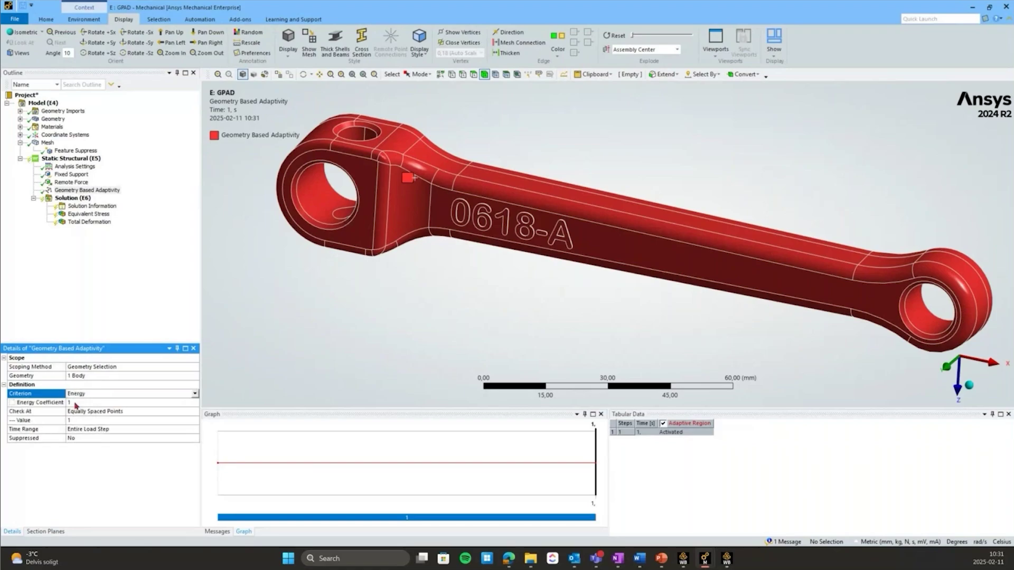
{"action": "left_click", "coordinate": [76, 405]}
{"action": "left_click", "coordinate": [22, 405]}
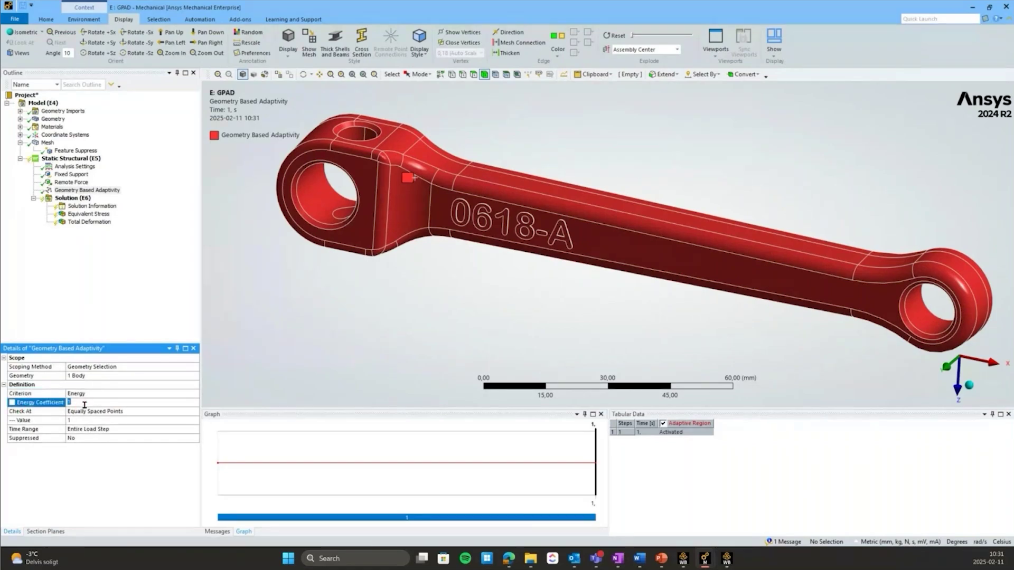
{"action": "key", "text": "BackSpace"}
{"action": "type", "text": "2"}
{"action": "left_click", "coordinate": [106, 280]}
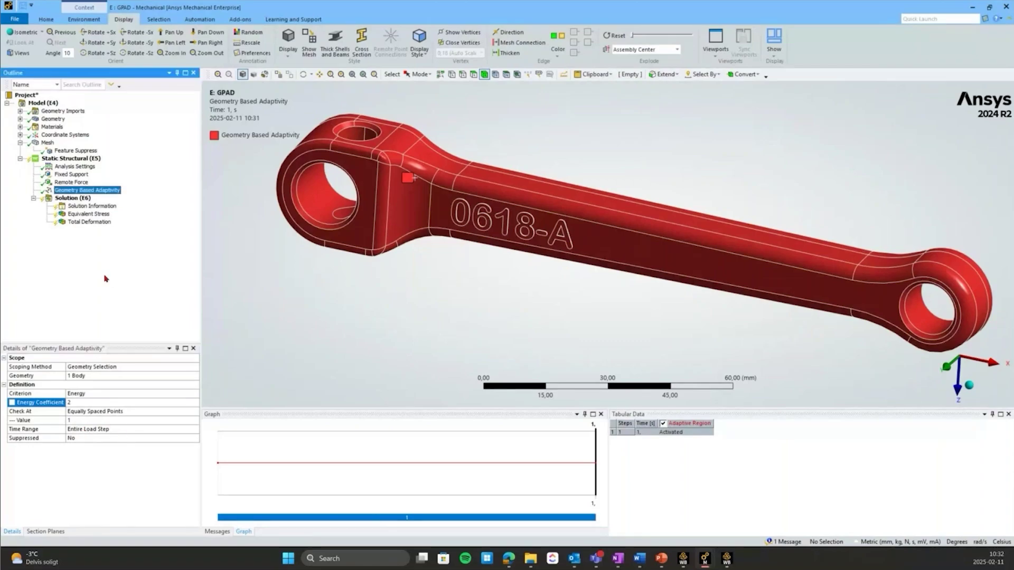
Try Program Controlled auto time stepping in the analysis settings, and restore it to Off with 5 substeps.
{"action": "left_click", "coordinate": [80, 168]}
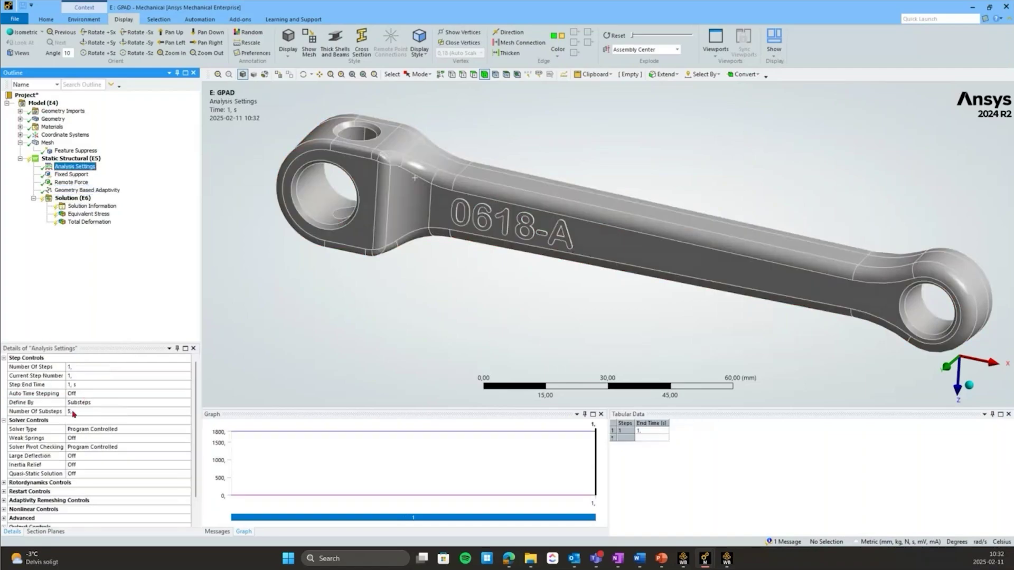
{"action": "left_click", "coordinate": [123, 393]}
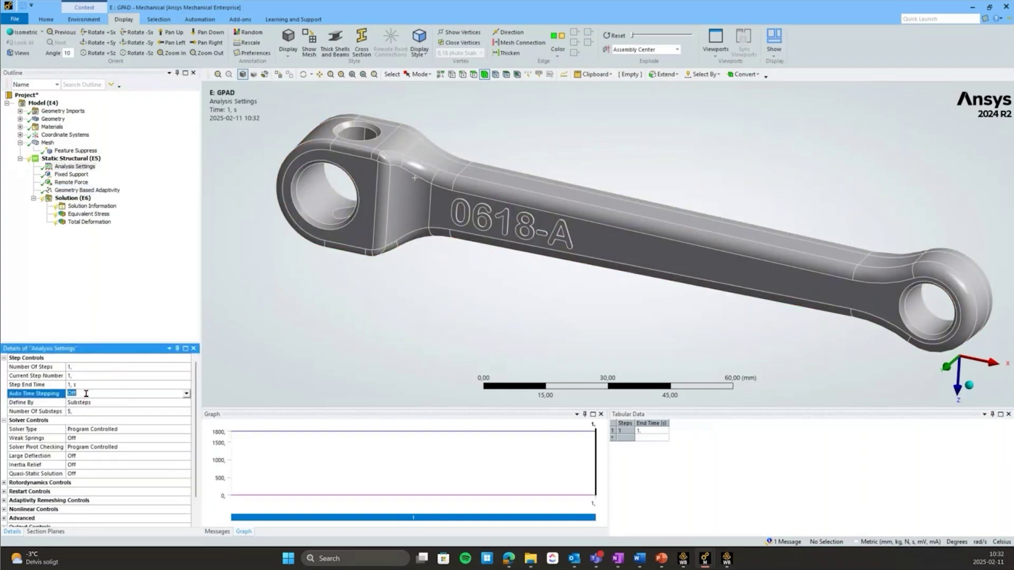
{"action": "left_click", "coordinate": [187, 394]}
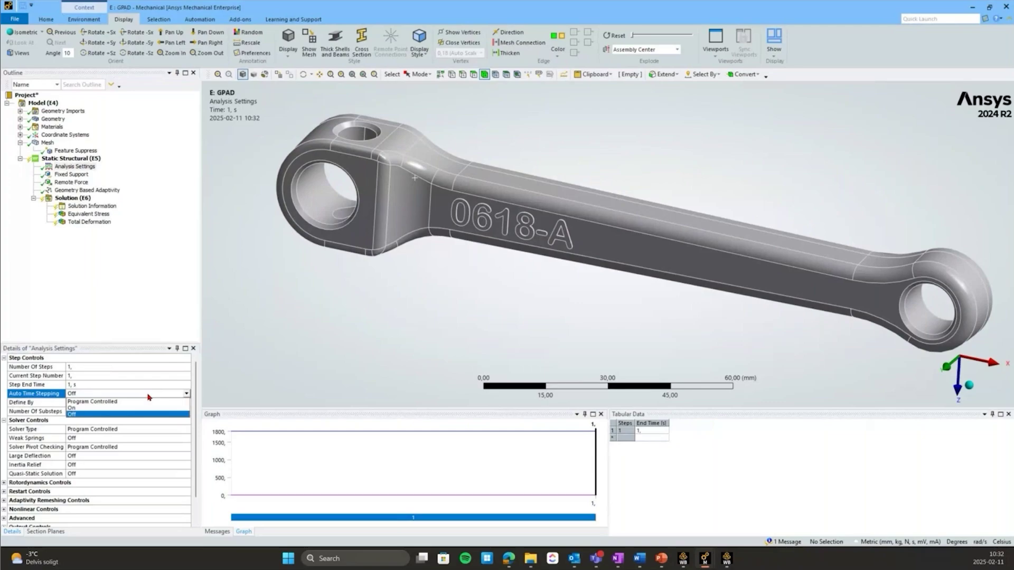
{"action": "left_click", "coordinate": [108, 401]}
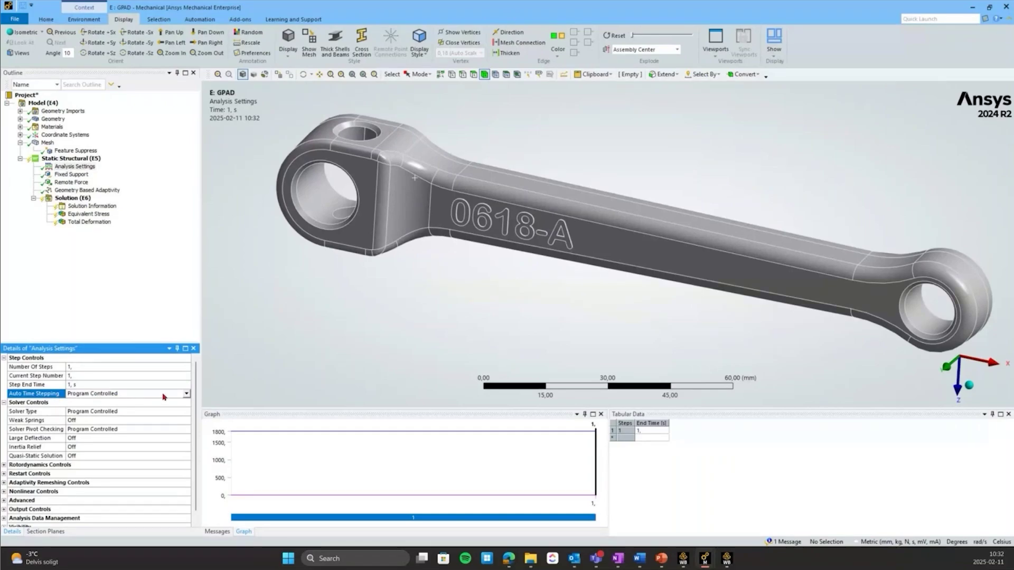
{"action": "left_click", "coordinate": [187, 394]}
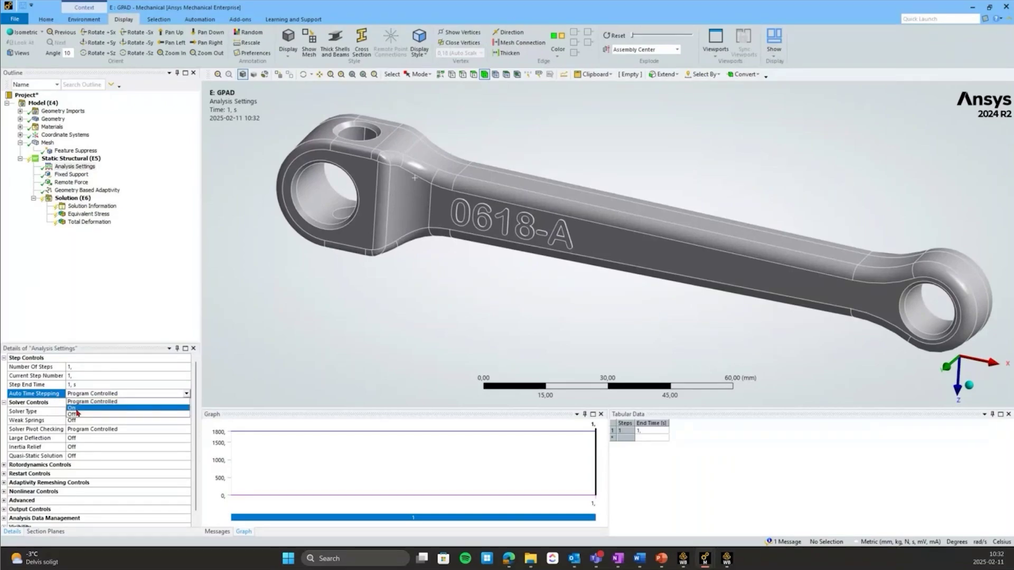
{"action": "left_click", "coordinate": [72, 415]}
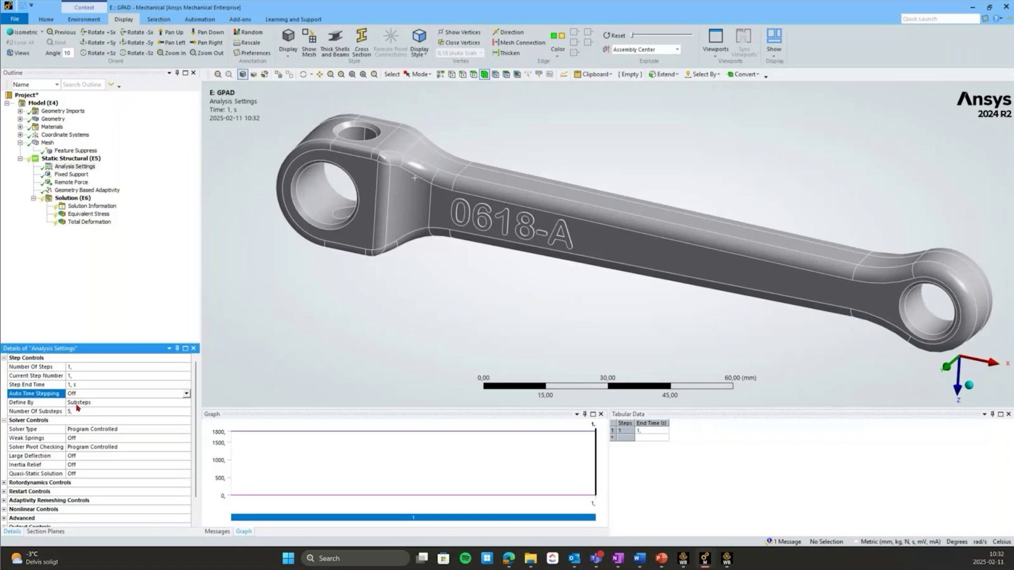
{"action": "left_click", "coordinate": [95, 403]}
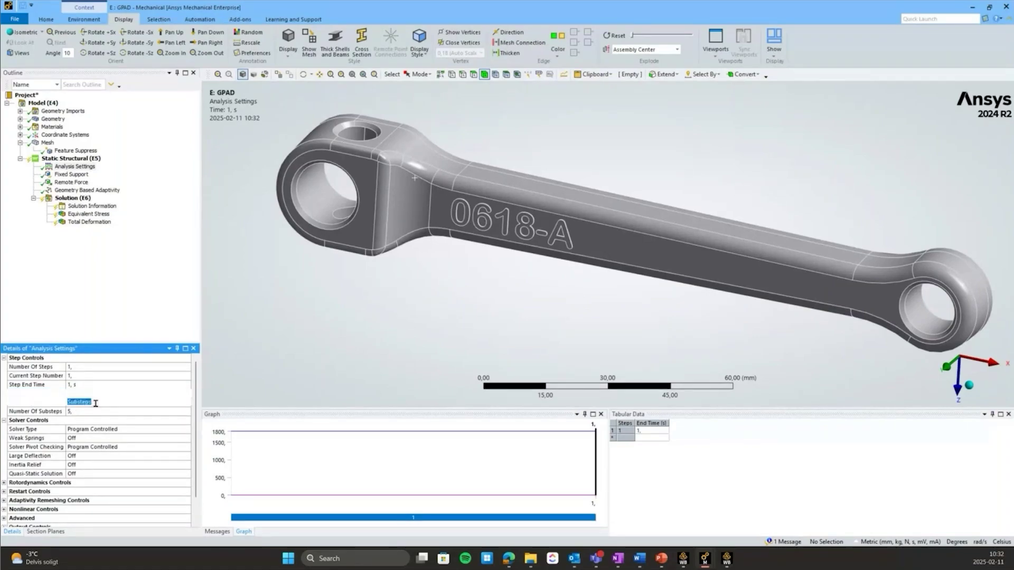
{"action": "left_click", "coordinate": [97, 412]}
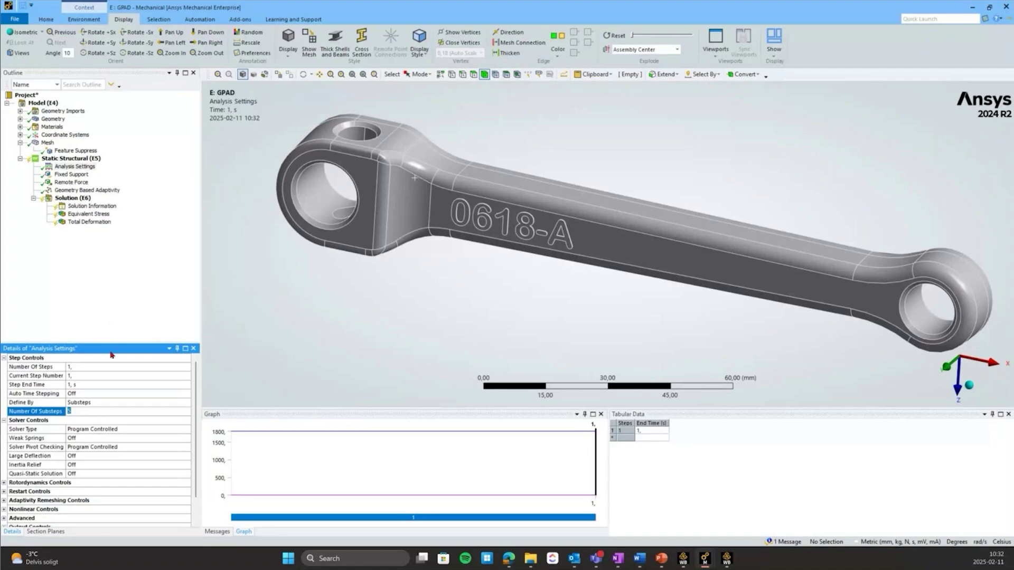
{"action": "key", "text": "Return"}
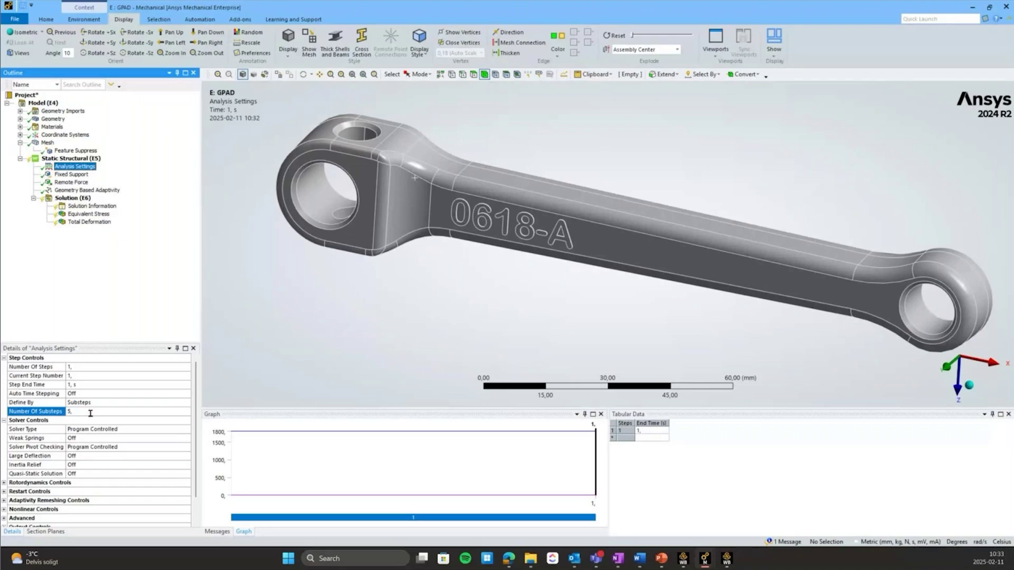
Set the Geometry Based Adaptivity check value to 4 equally spaced points.
{"action": "left_click", "coordinate": [84, 191]}
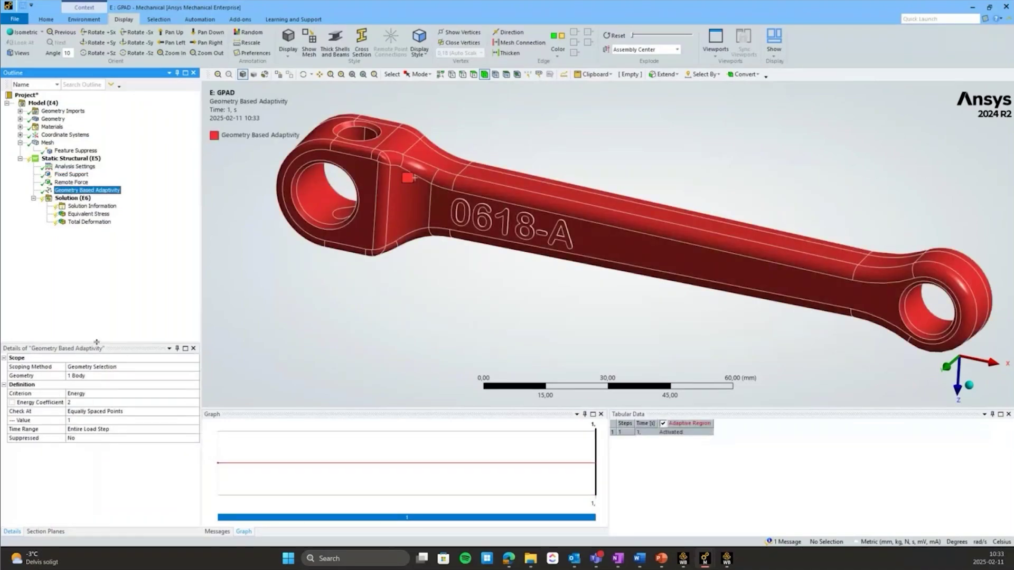
{"action": "left_click", "coordinate": [84, 420]}
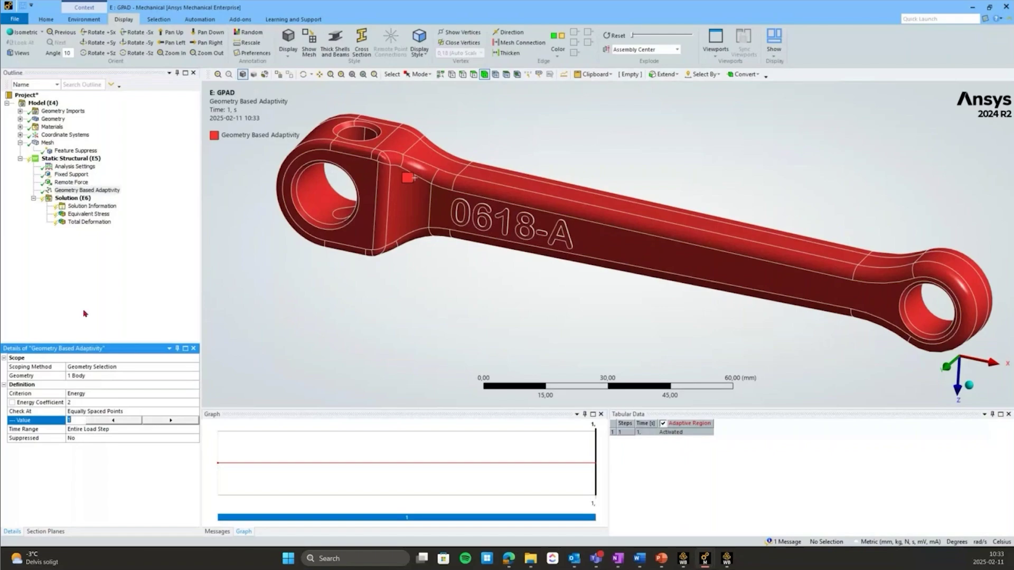
{"action": "type", "text": "4"}
{"action": "key", "text": "Return"}
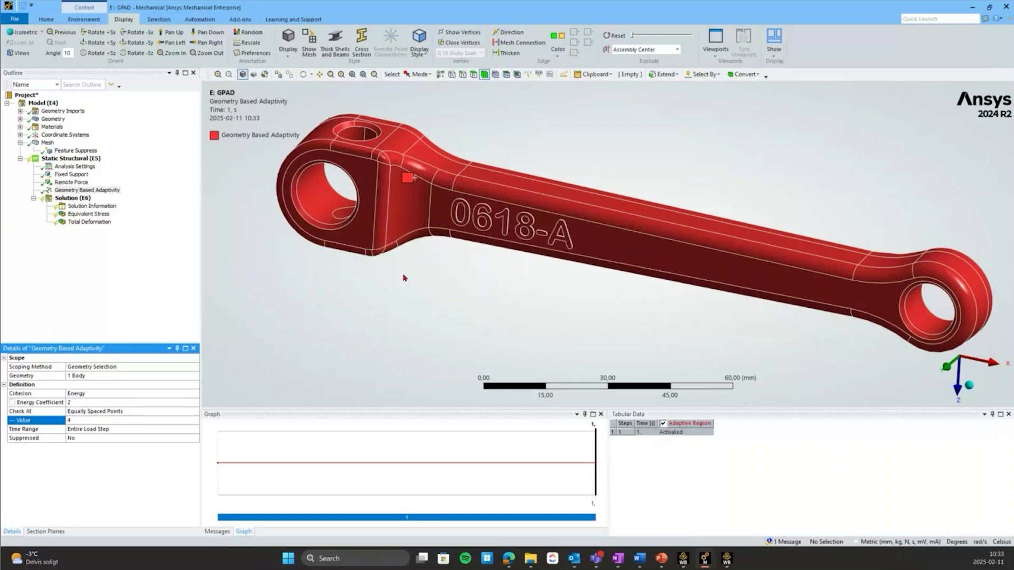
{"action": "left_click", "coordinate": [90, 286]}
{"action": "left_click", "coordinate": [69, 191]}
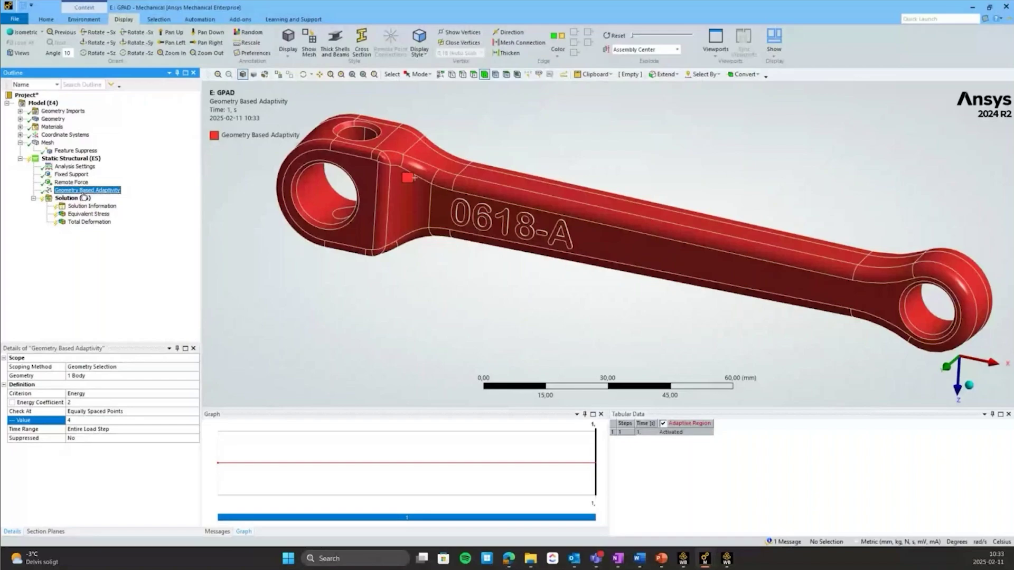
Review the remote force on the small eye's bore and the fixed support in the large end's holes.
{"action": "left_click", "coordinate": [78, 183]}
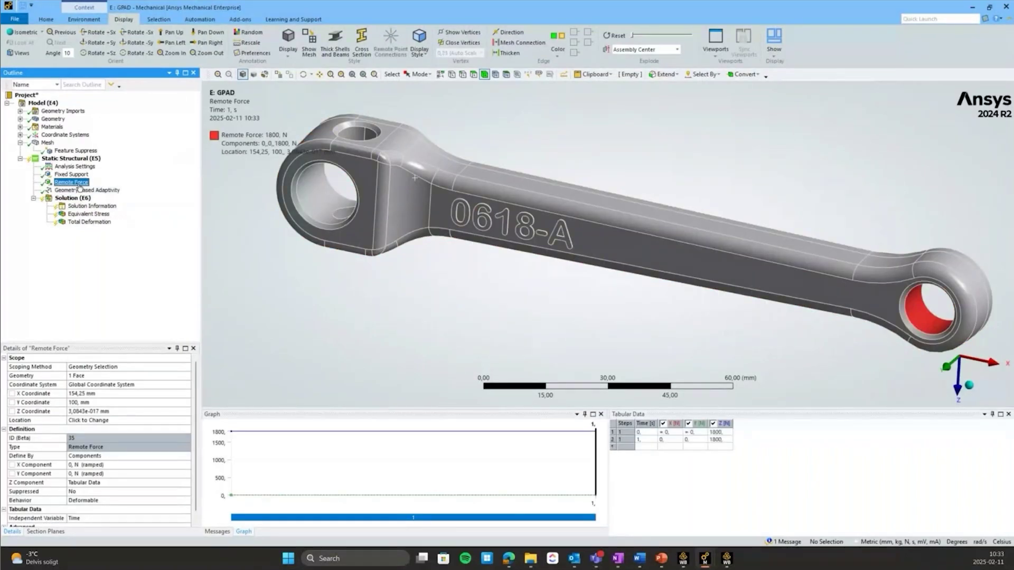
{"action": "scroll", "coordinate": [474, 234], "scroll_direction": "down", "scroll_amount": 3}
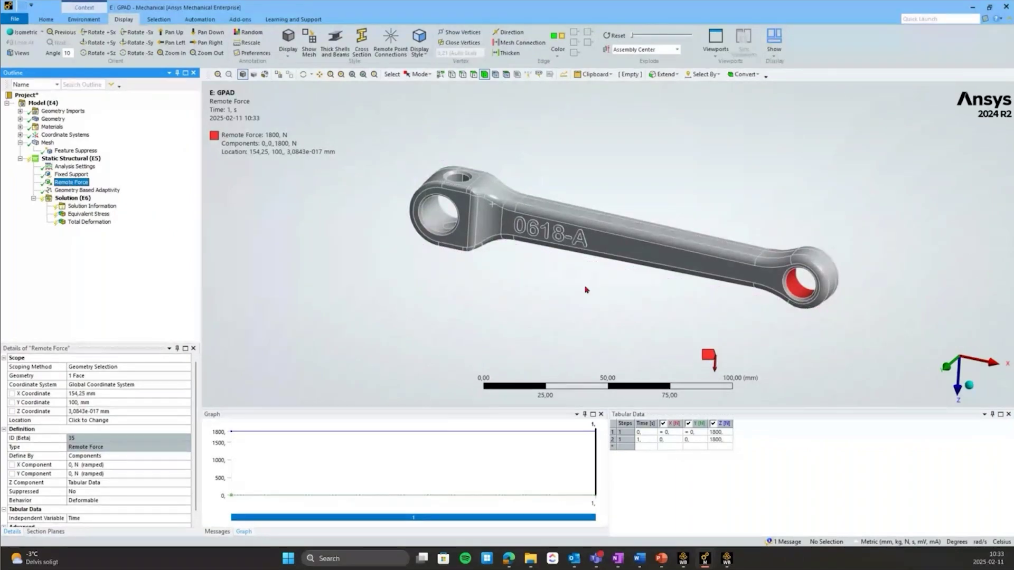
{"action": "middle_click_drag", "start_coordinate": [586, 290], "coordinate": [518, 229], "text": "ctrl"}
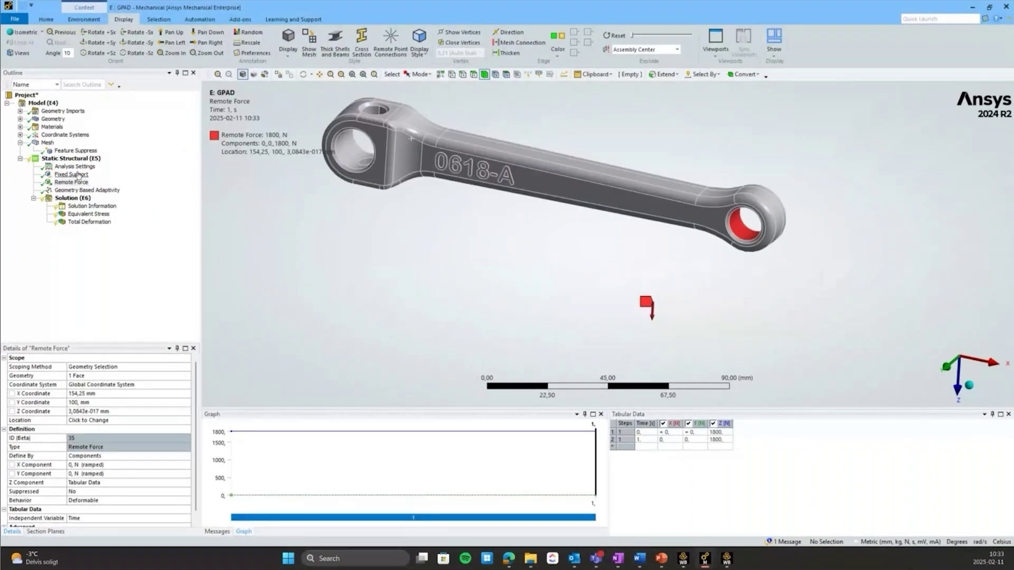
{"action": "left_click", "coordinate": [76, 180]}
{"action": "left_click", "coordinate": [73, 175]}
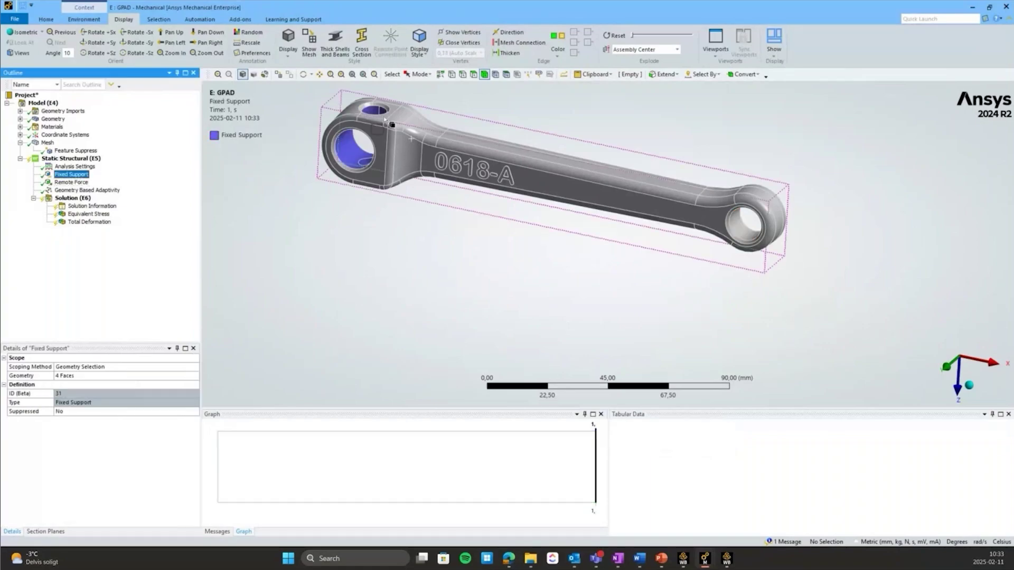
{"action": "left_click", "coordinate": [72, 182]}
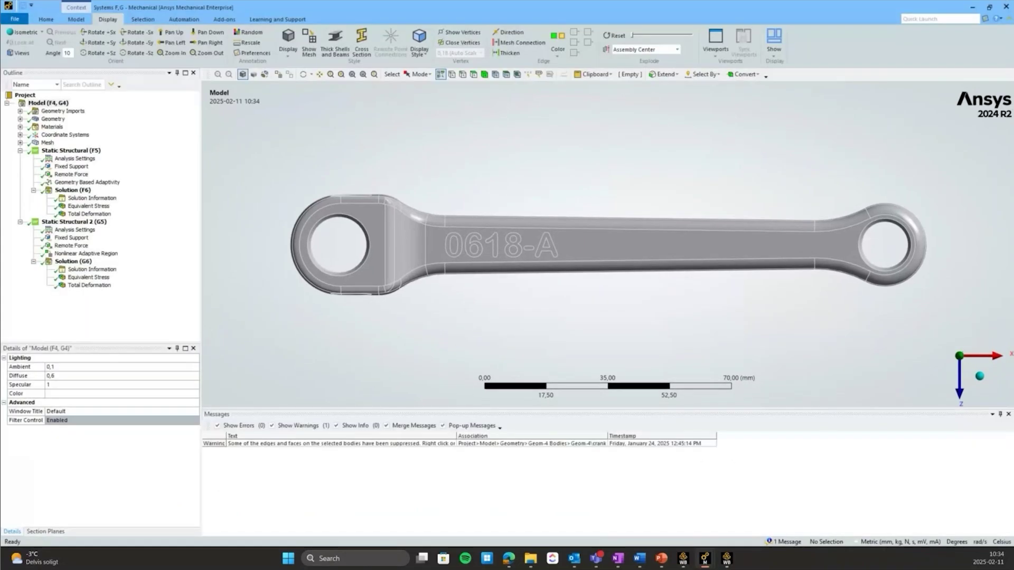
In the solved model, review the Geometry Based Adaptivity settings, the initial mesh and the second analysis's Nonlinear Adaptive Region.
{"action": "left_click", "coordinate": [74, 151]}
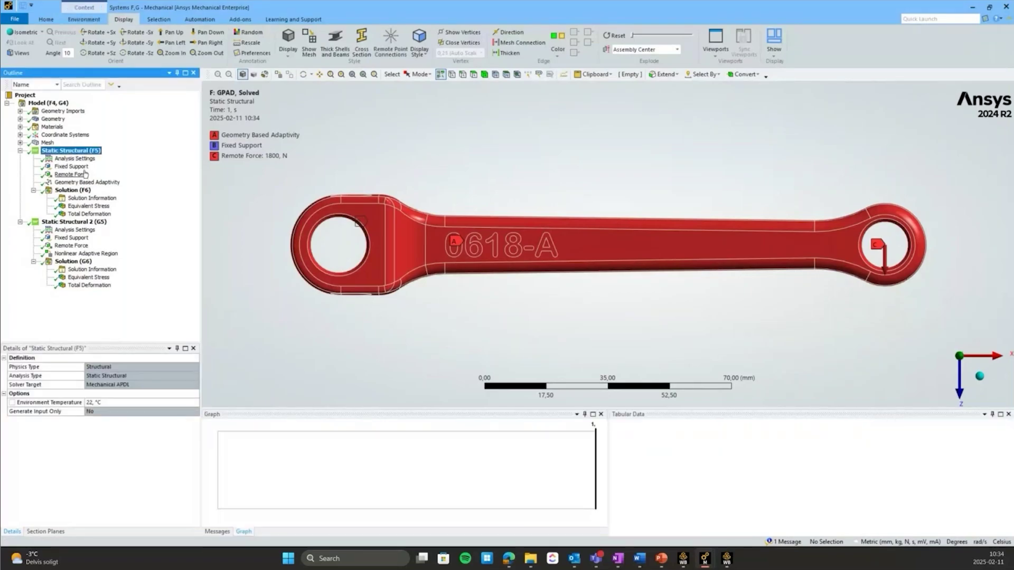
{"action": "left_click", "coordinate": [66, 182]}
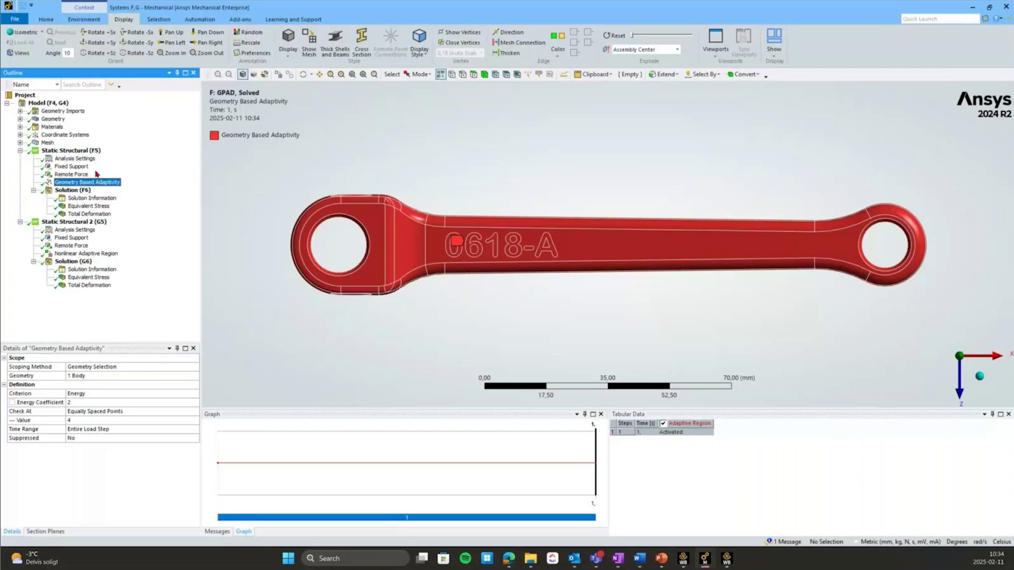
{"action": "left_click", "coordinate": [48, 143]}
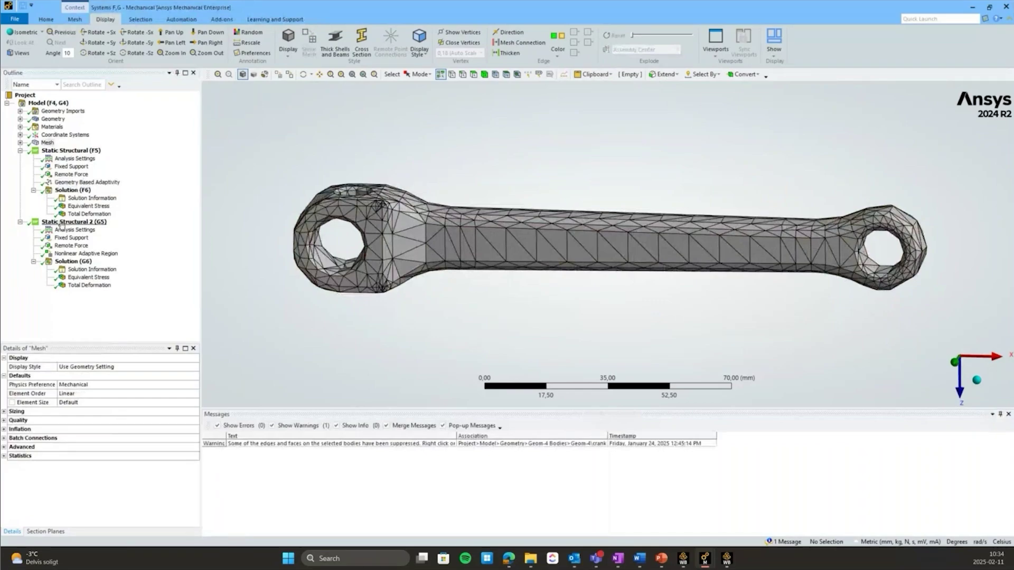
{"action": "left_click", "coordinate": [80, 254]}
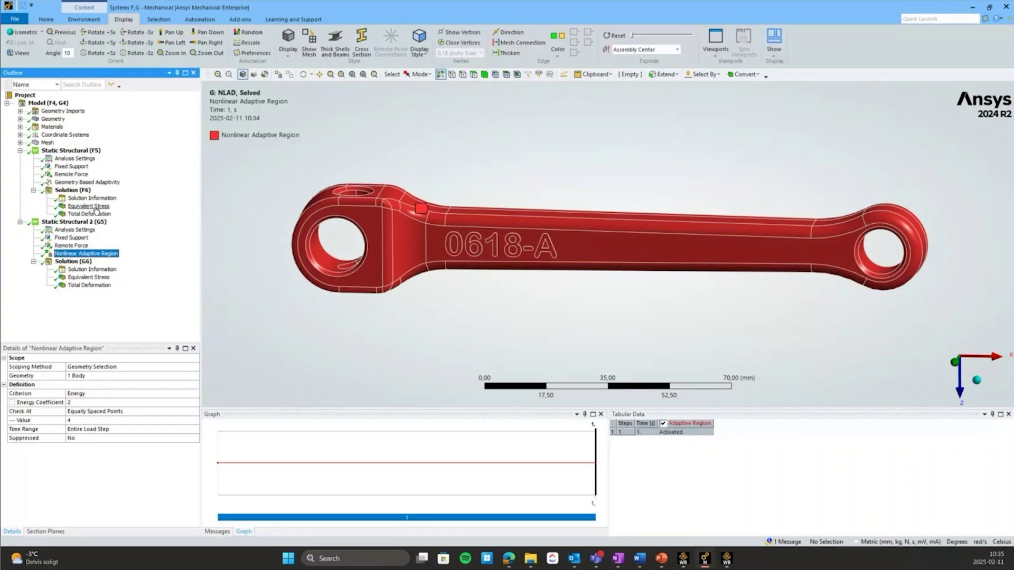
Show the Equivalent Stress result of the geometry-adaptive analysis, enlarge its graph and table, and examine the Changed Mesh entries.
{"action": "left_click", "coordinate": [84, 206]}
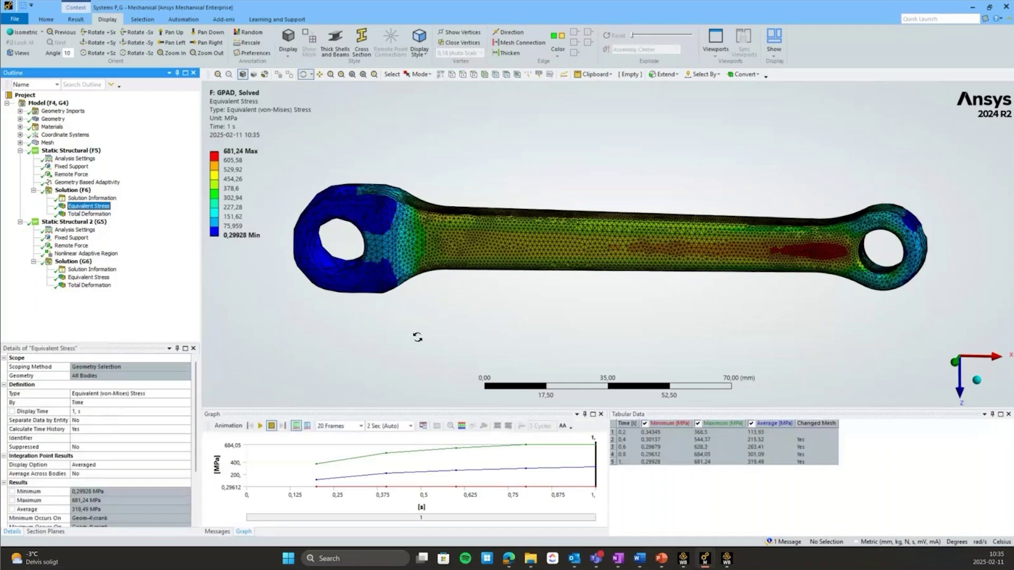
{"action": "left_click_drag", "start_coordinate": [427, 410], "coordinate": [433, 342]}
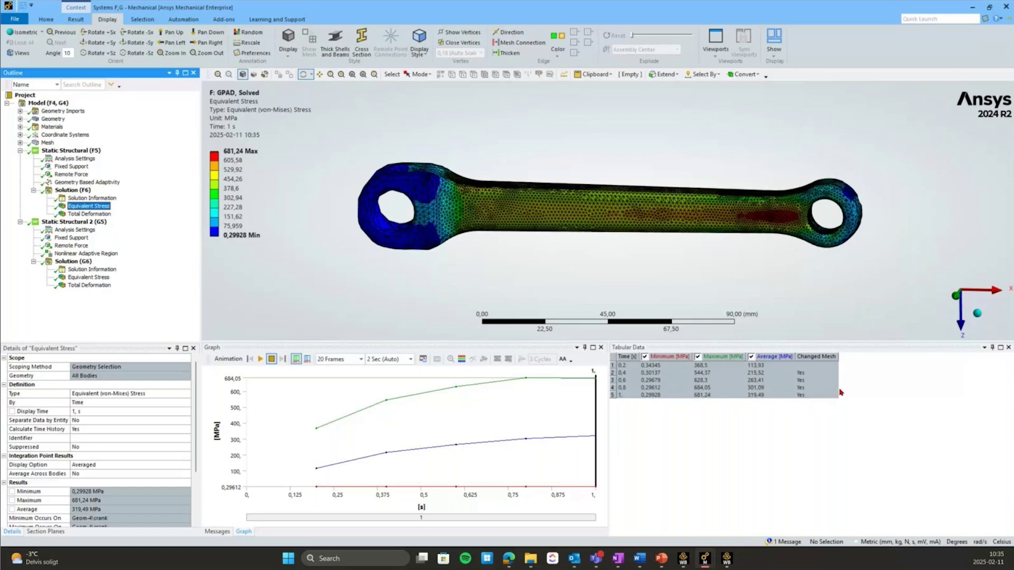
{"action": "left_click", "coordinate": [807, 374]}
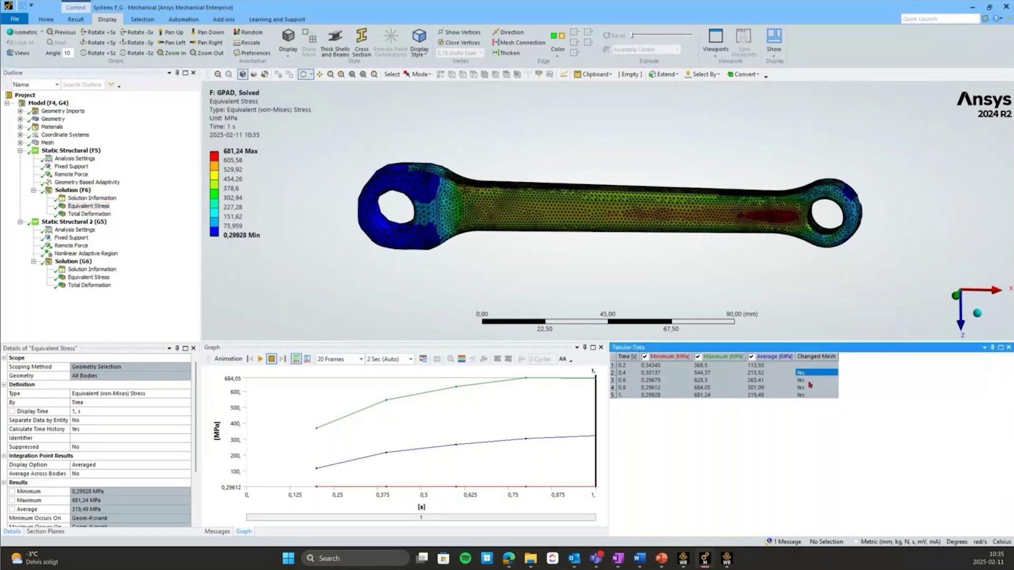
{"action": "left_click", "coordinate": [809, 388]}
{"action": "left_click", "coordinate": [808, 395]}
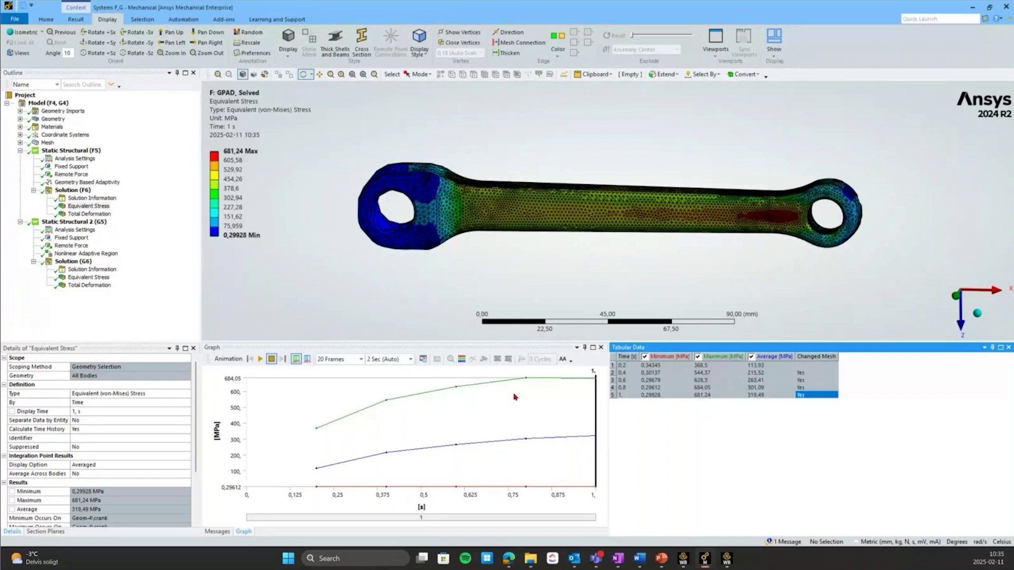
Animate the undeformed equivalent stress result and examine how the mesh changes around the crank's large eye and arm.
{"action": "scroll", "coordinate": [546, 233], "scroll_direction": "up", "scroll_amount": 2}
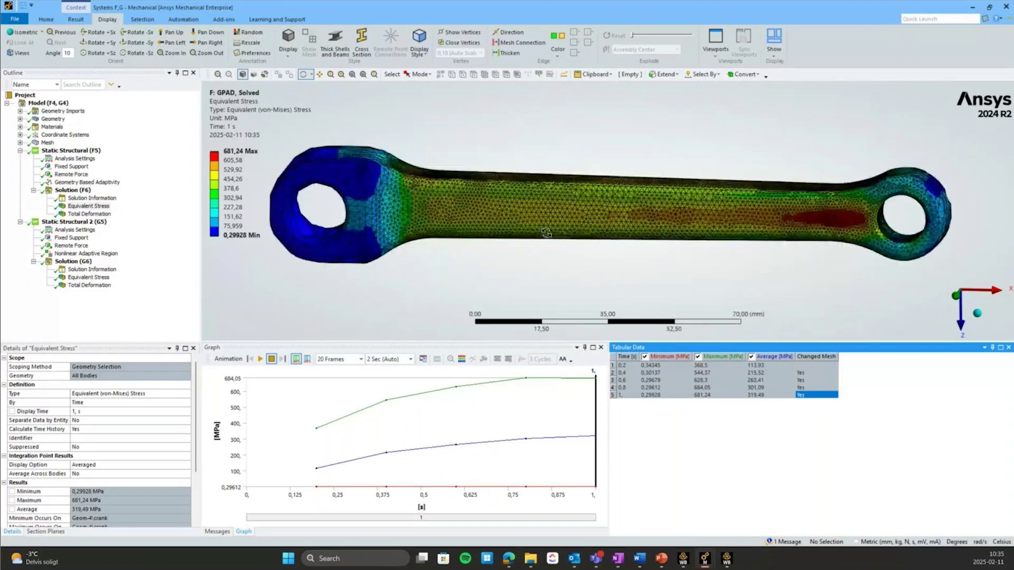
{"action": "middle_click_drag", "start_coordinate": [547, 232], "coordinate": [574, 220], "text": "ctrl"}
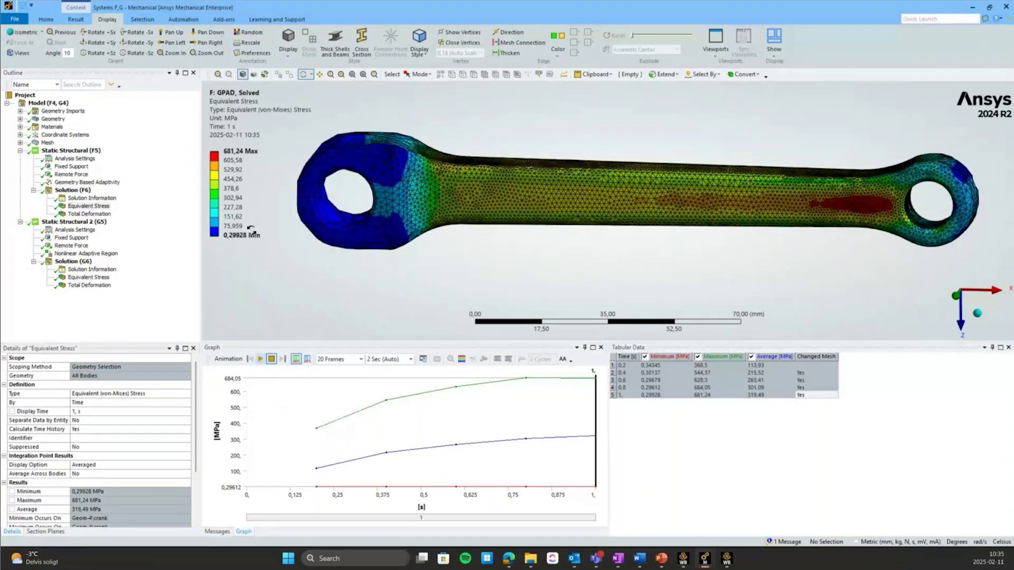
{"action": "left_click", "coordinate": [76, 19]}
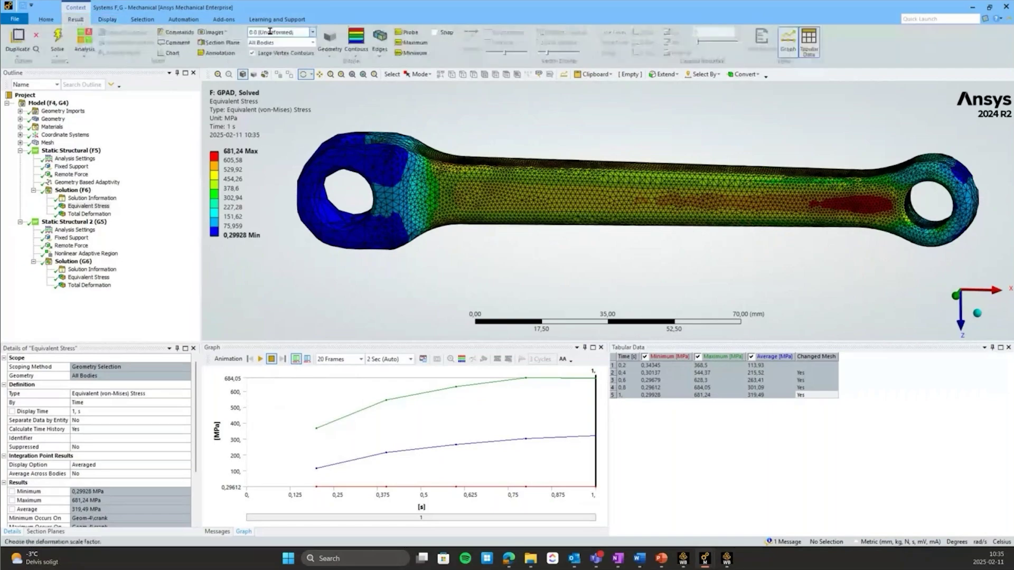
{"action": "left_click", "coordinate": [260, 359]}
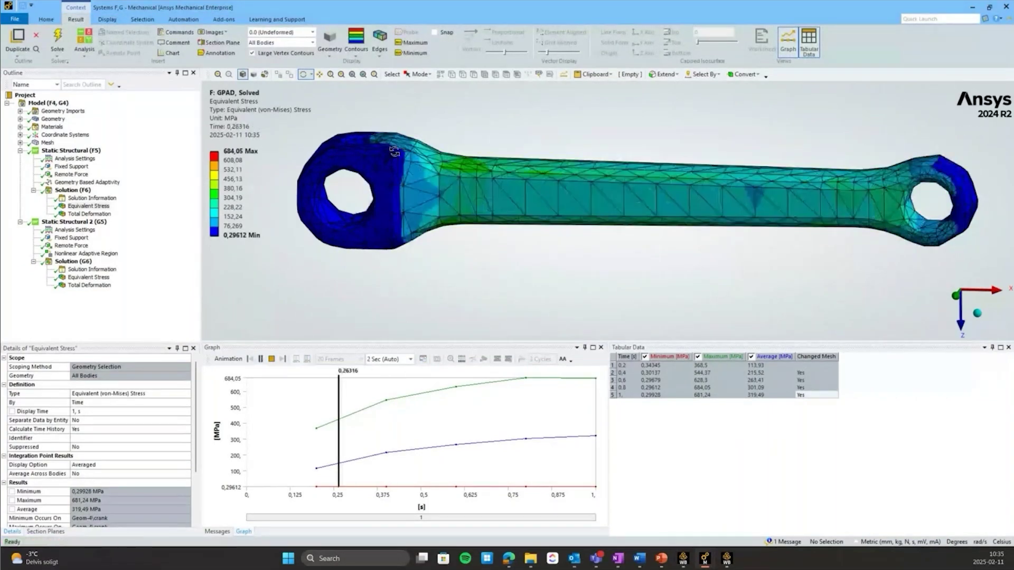
{"action": "scroll", "coordinate": [394, 152], "scroll_direction": "up", "scroll_amount": 4}
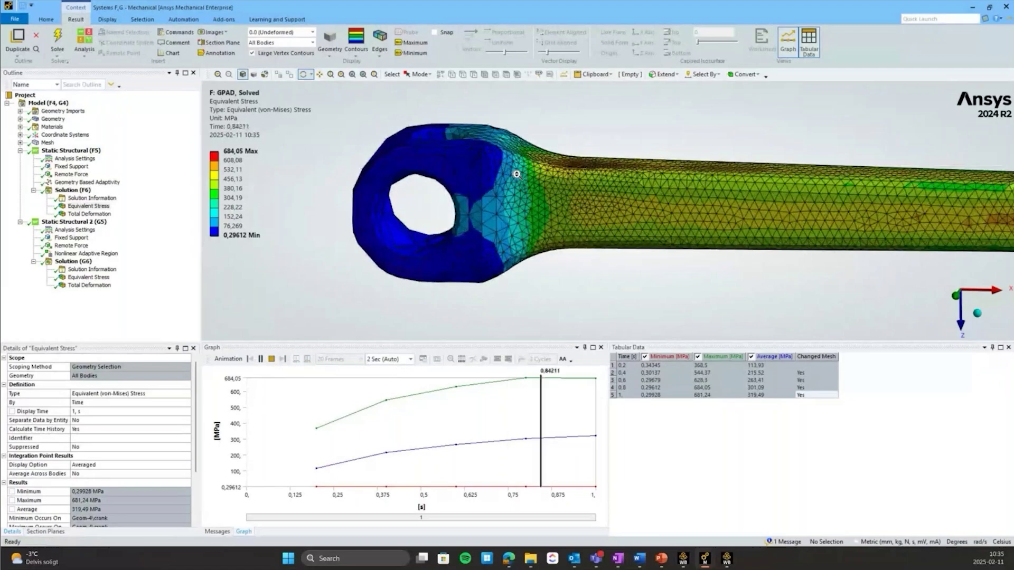
{"action": "scroll", "coordinate": [645, 211], "scroll_direction": "up", "scroll_amount": 3}
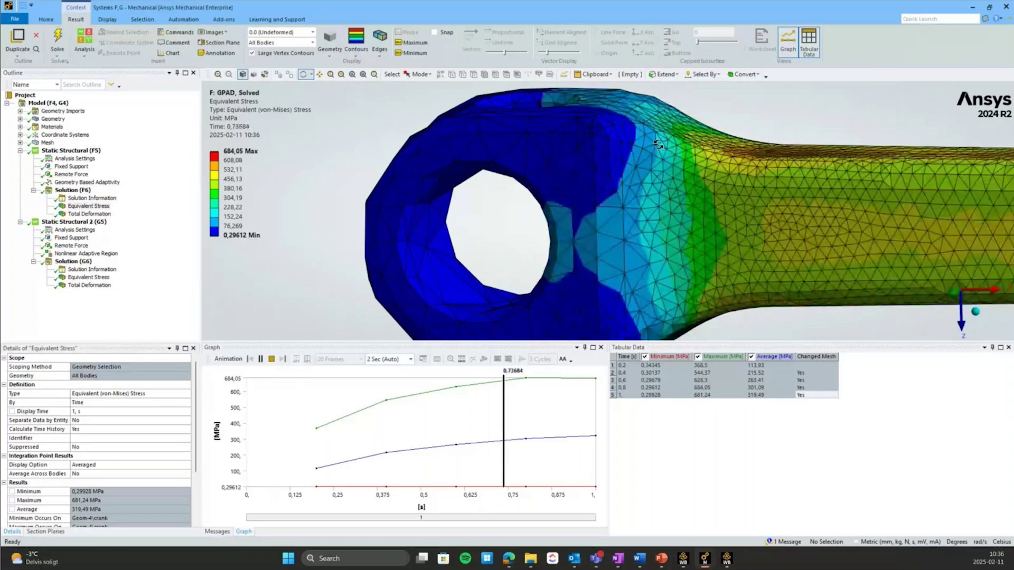
{"action": "left_click_drag", "start_coordinate": [658, 144], "coordinate": [713, 143]}
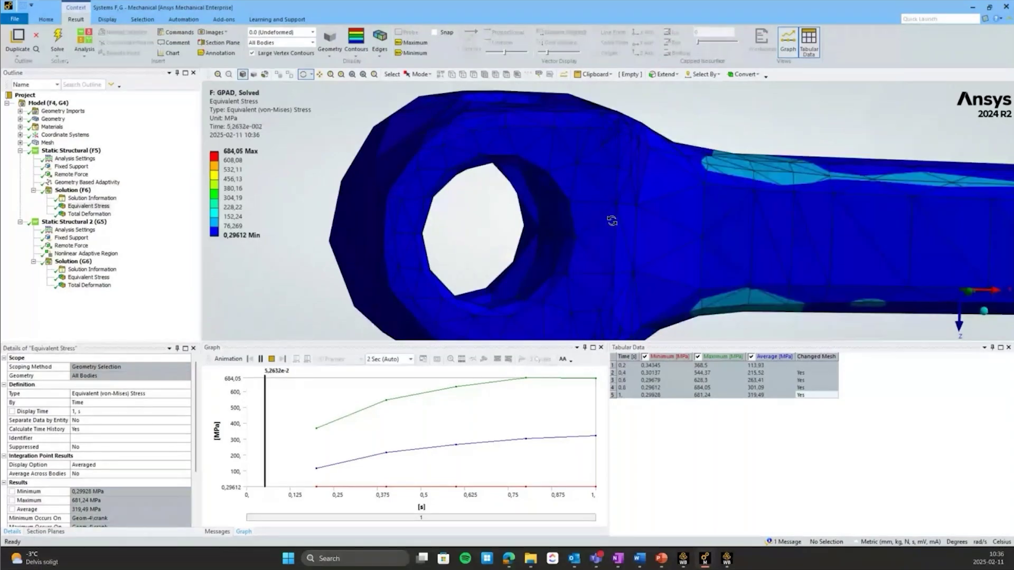
{"action": "left_click_drag", "start_coordinate": [611, 221], "coordinate": [592, 246]}
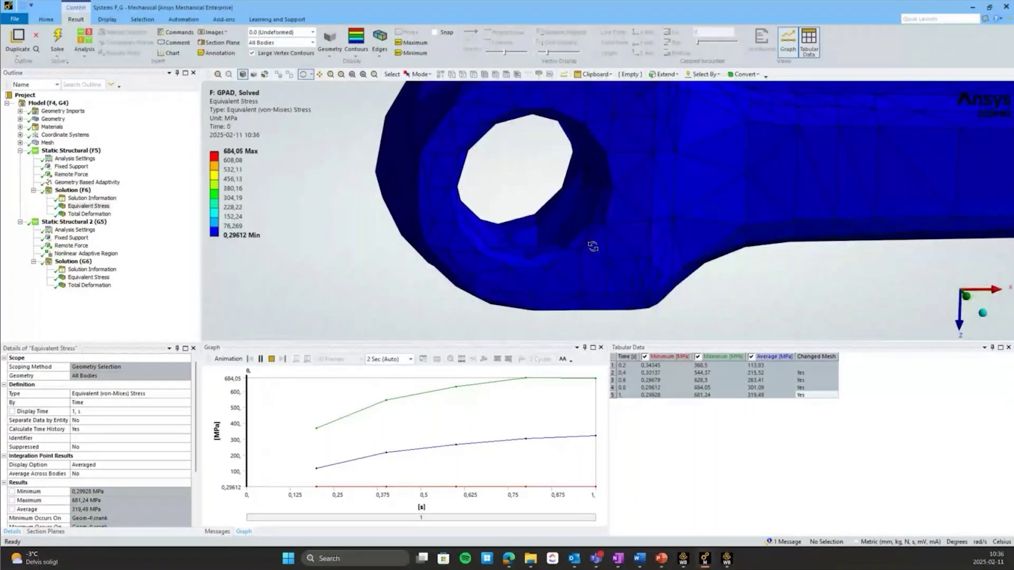
{"action": "scroll", "coordinate": [676, 217], "scroll_direction": "down", "scroll_amount": 3}
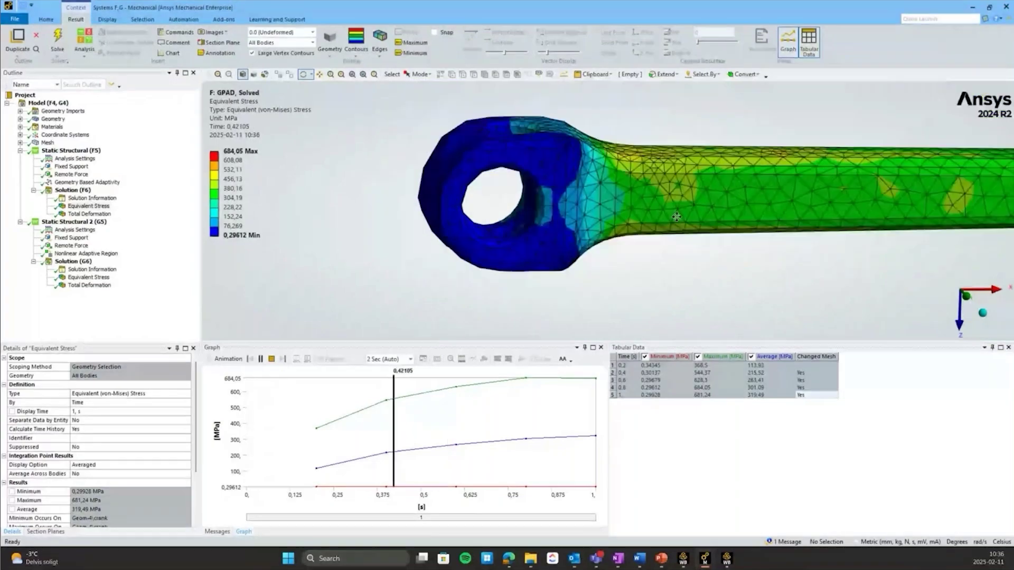
Examine the animated mesh around the crank's small eye, stop the animation, and inspect the refined mesh along the whole crank.
{"action": "left_click_drag", "start_coordinate": [676, 216], "coordinate": [682, 191]}
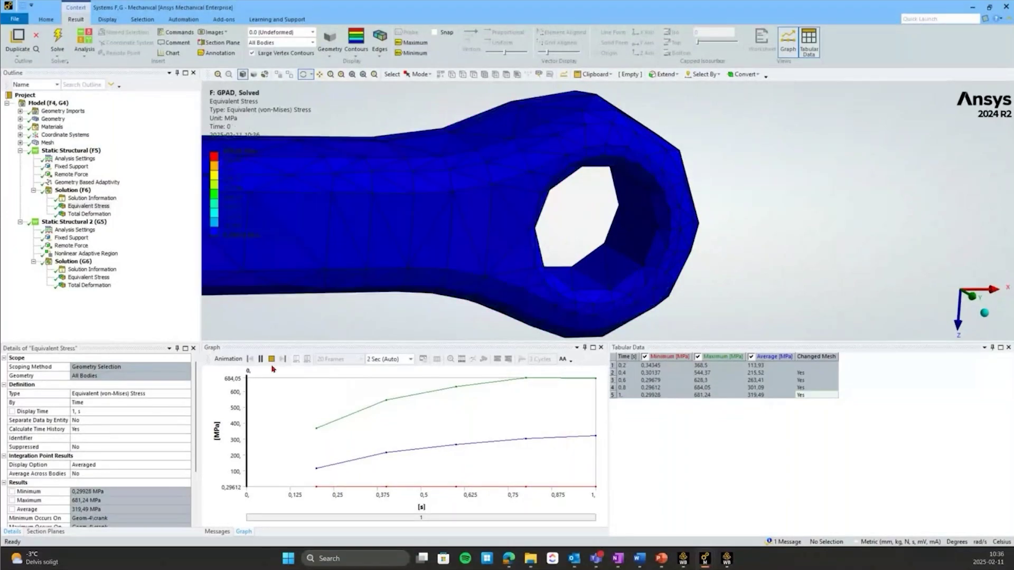
{"action": "left_click", "coordinate": [272, 360]}
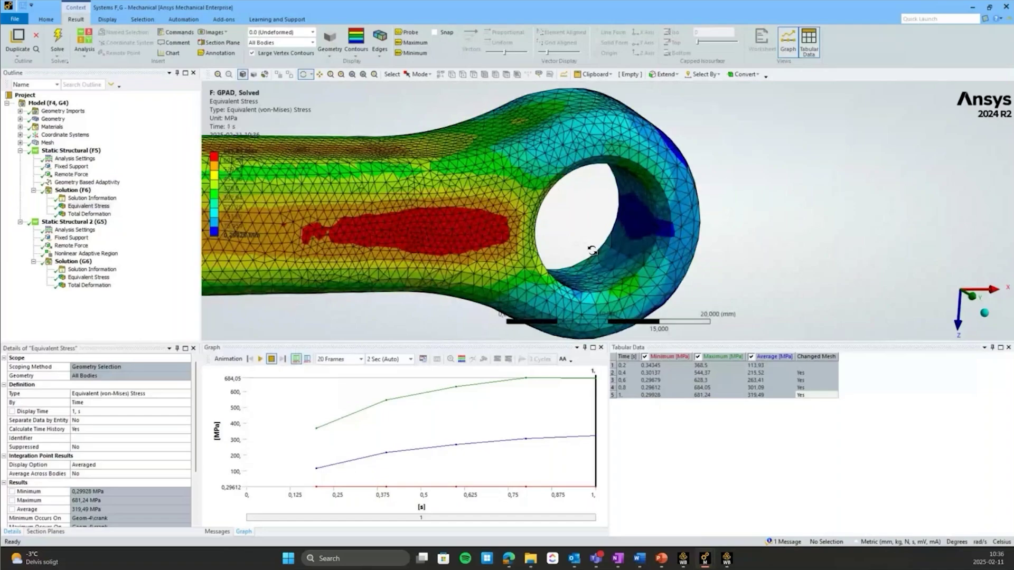
{"action": "left_click_drag", "start_coordinate": [592, 250], "coordinate": [746, 203]}
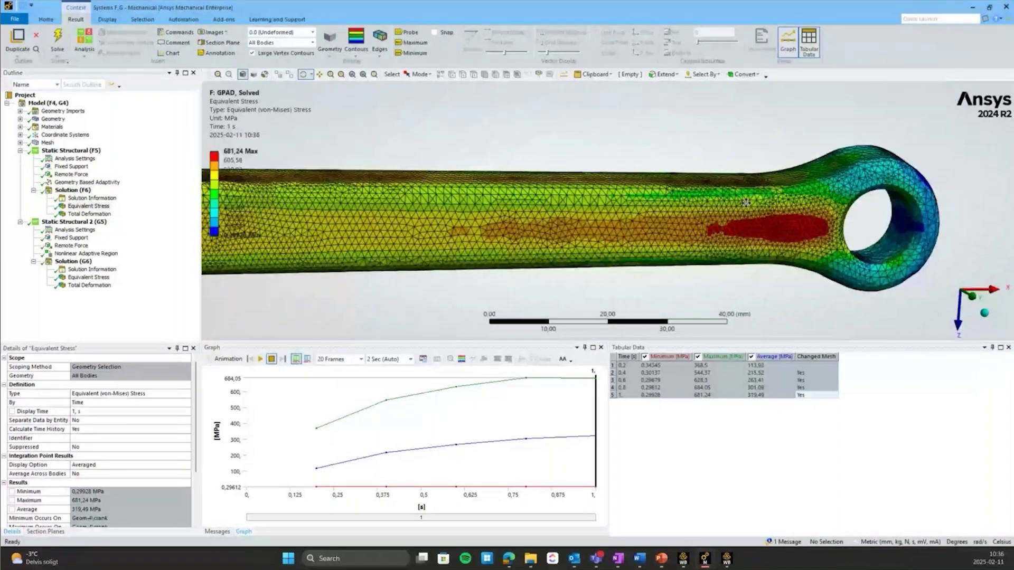
{"action": "scroll", "coordinate": [746, 202], "scroll_direction": "down", "scroll_amount": 3}
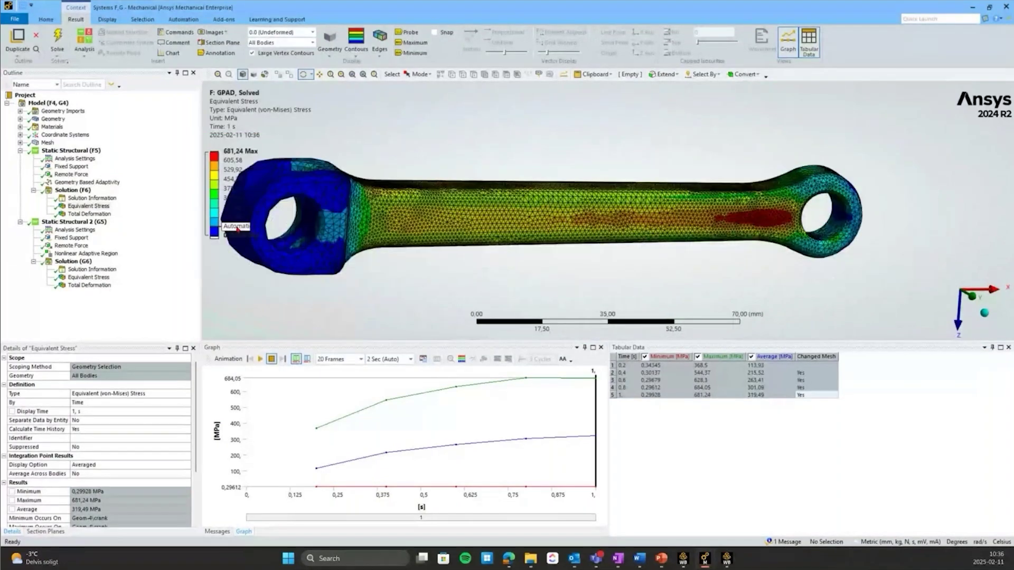
Show and animate the Equivalent Stress result of the nonlinear adaptive analysis, examining the mesh changes at the crank's large and small eyes.
{"action": "left_click", "coordinate": [88, 278]}
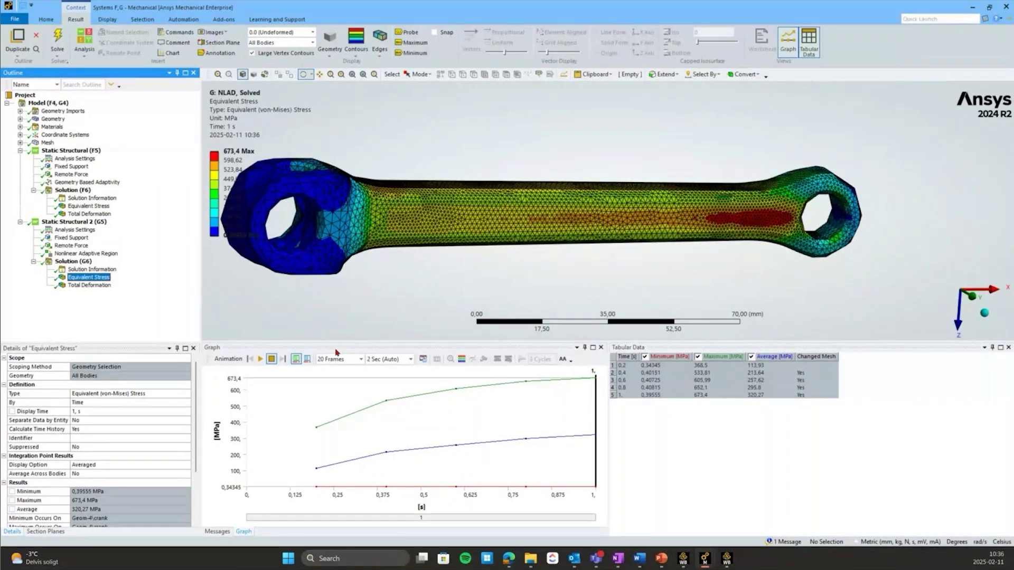
{"action": "left_click_drag", "start_coordinate": [381, 227], "coordinate": [455, 222]}
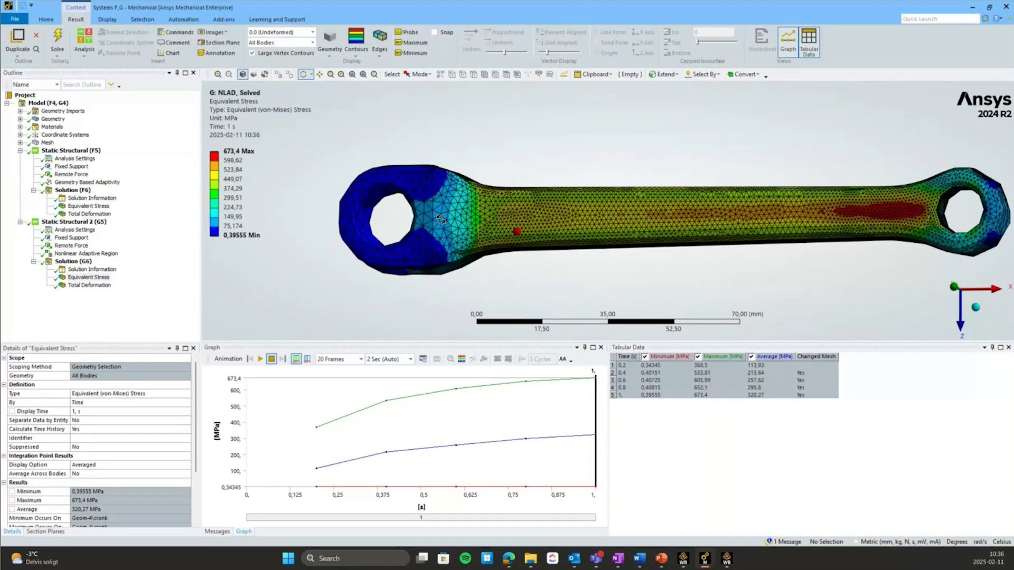
{"action": "scroll", "coordinate": [572, 190], "scroll_direction": "up", "scroll_amount": 5}
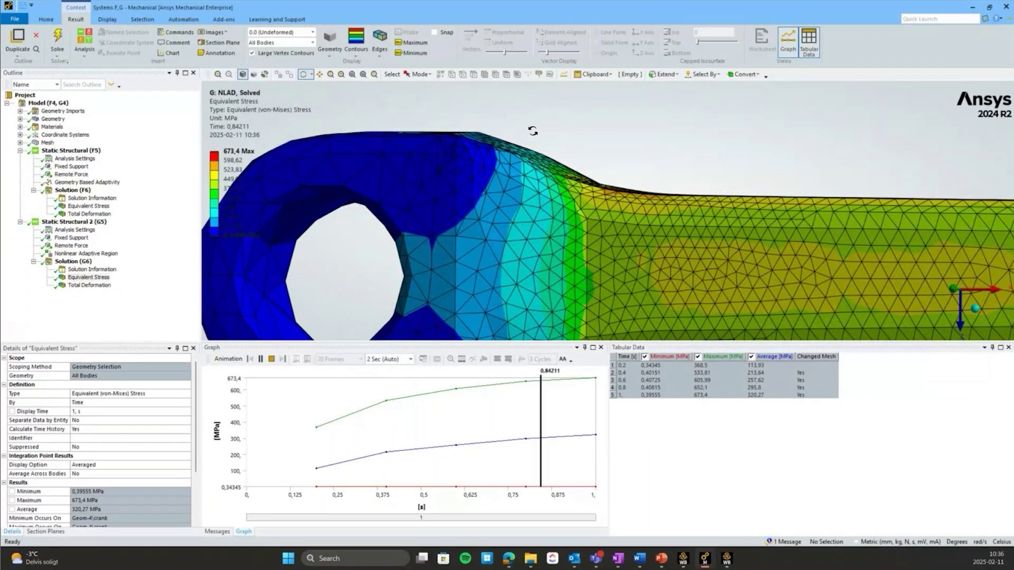
{"action": "left_click_drag", "start_coordinate": [515, 215], "coordinate": [640, 189]}
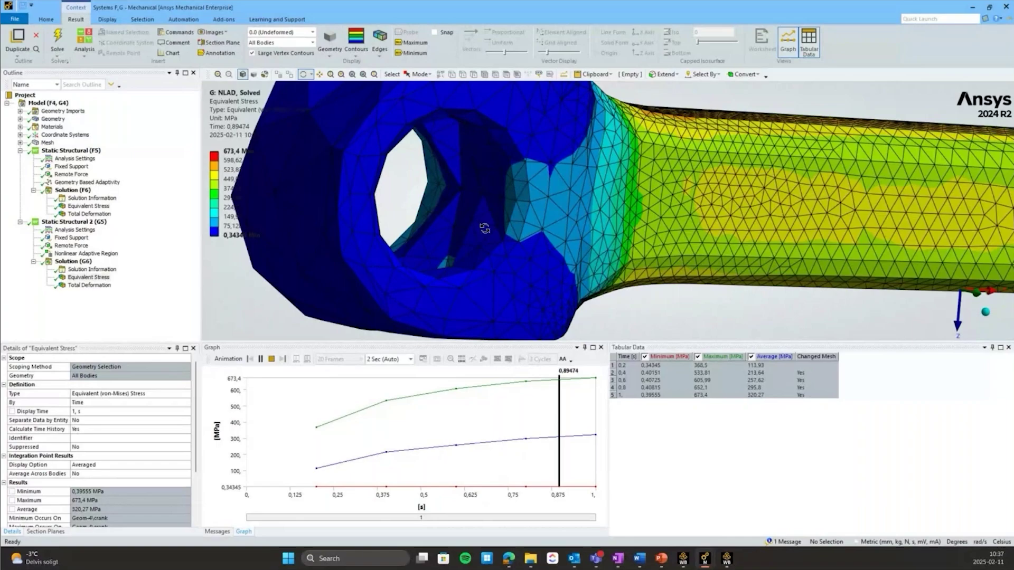
{"action": "left_click_drag", "start_coordinate": [485, 228], "coordinate": [511, 171]}
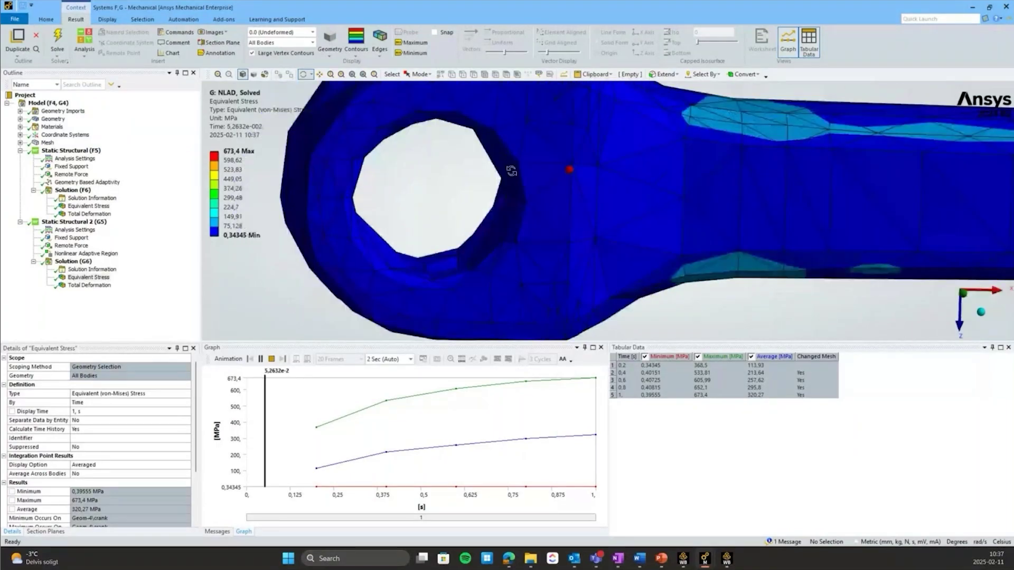
{"action": "left_click_drag", "start_coordinate": [511, 171], "coordinate": [621, 217]}
{"action": "scroll", "coordinate": [680, 227], "scroll_direction": "up", "scroll_amount": 3}
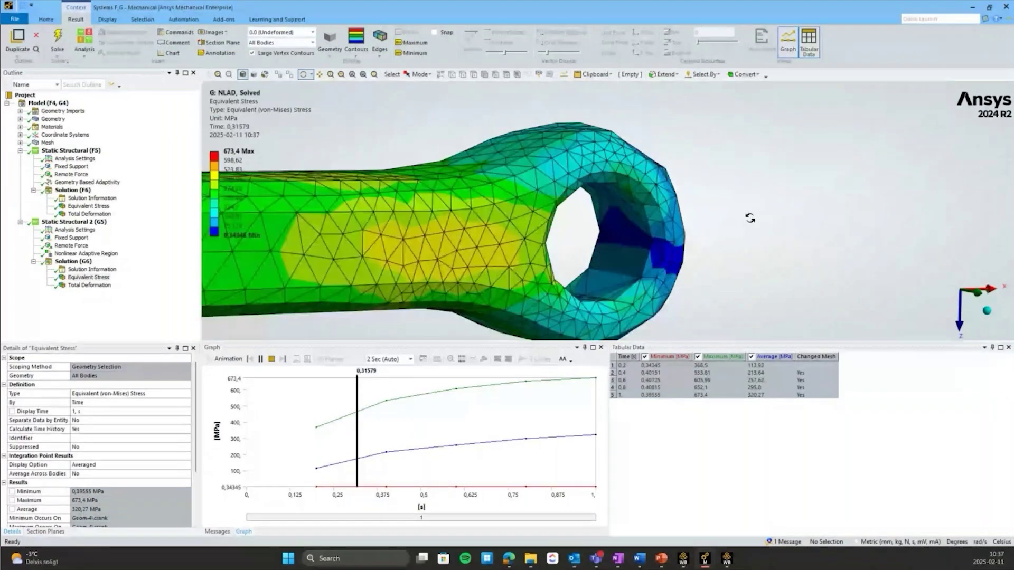
{"action": "left_click_drag", "start_coordinate": [730, 229], "coordinate": [492, 192]}
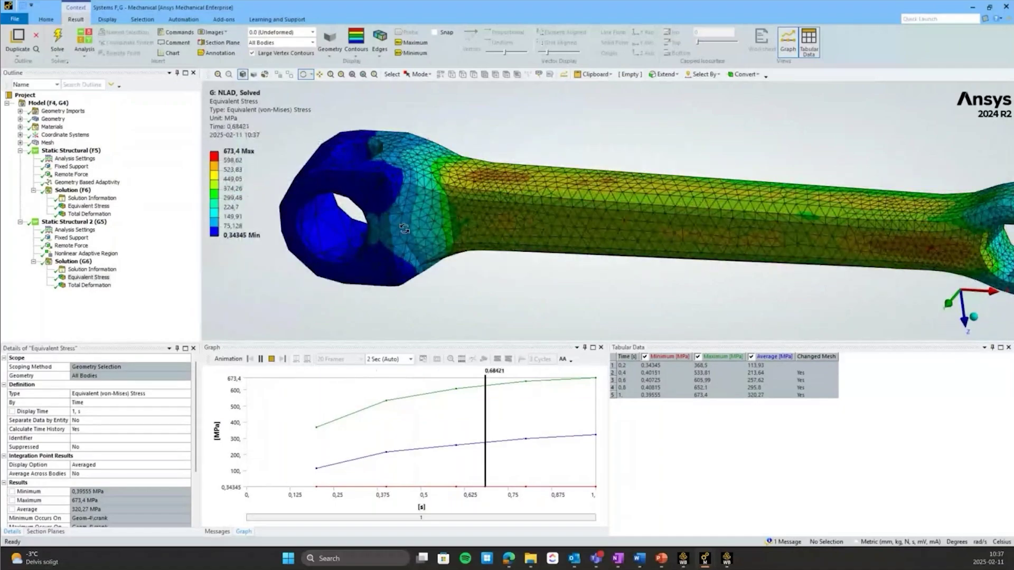
Stop the nonlinear adaptive result's animation and examine the final mesh and stress distribution around the large eye and along the arm.
{"action": "left_click", "coordinate": [272, 360]}
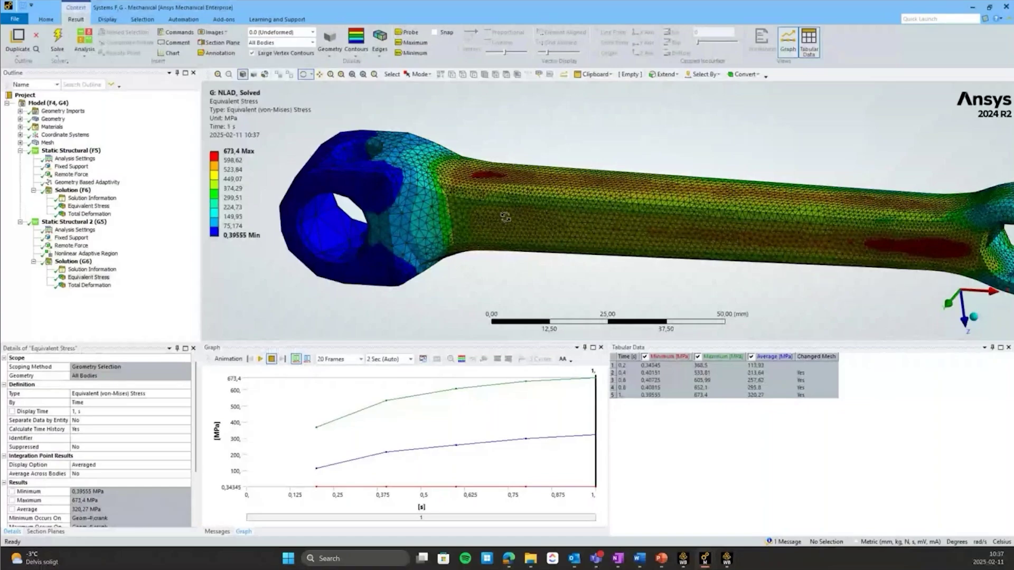
{"action": "left_click_drag", "start_coordinate": [502, 217], "coordinate": [515, 210]}
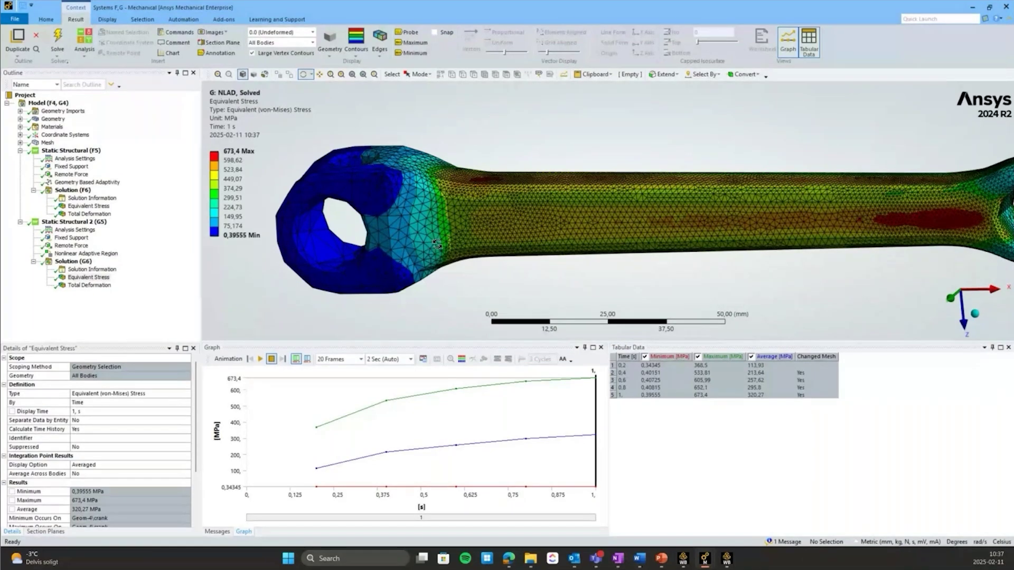
{"action": "scroll", "coordinate": [437, 244], "scroll_direction": "down", "scroll_amount": 1}
{"action": "left_click_drag", "start_coordinate": [448, 243], "coordinate": [457, 231]}
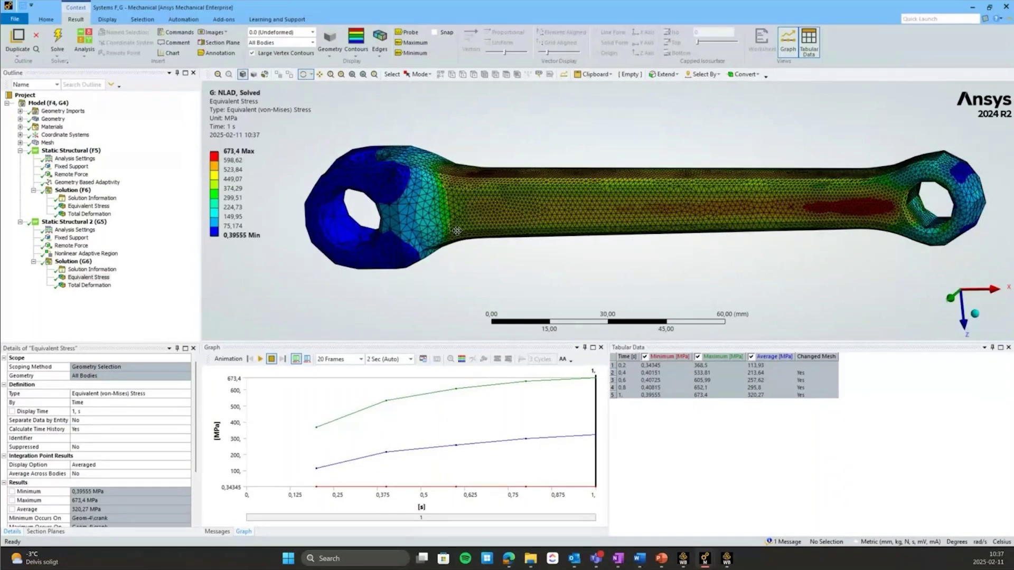
{"action": "left_click_drag", "start_coordinate": [456, 230], "coordinate": [449, 234]}
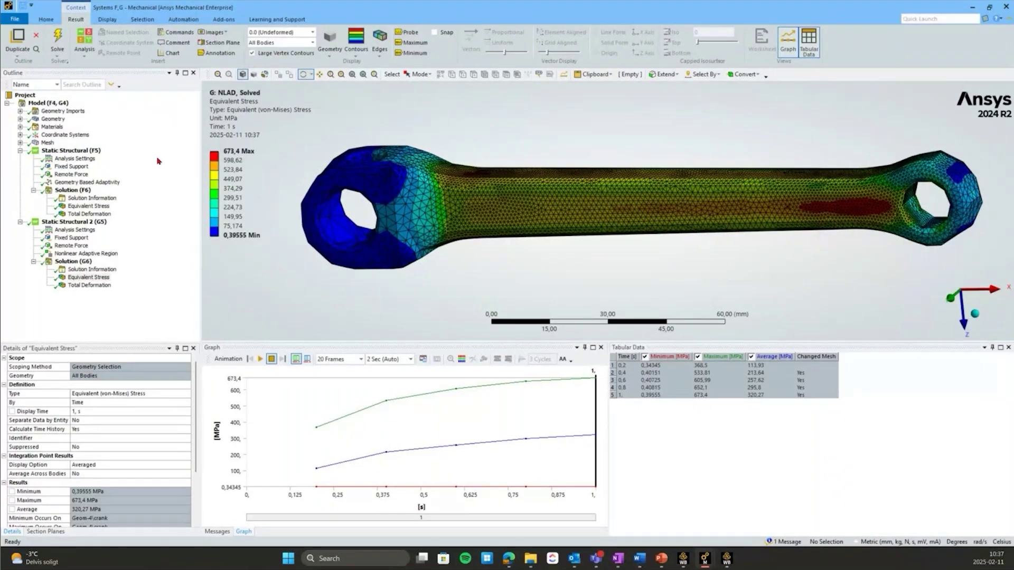